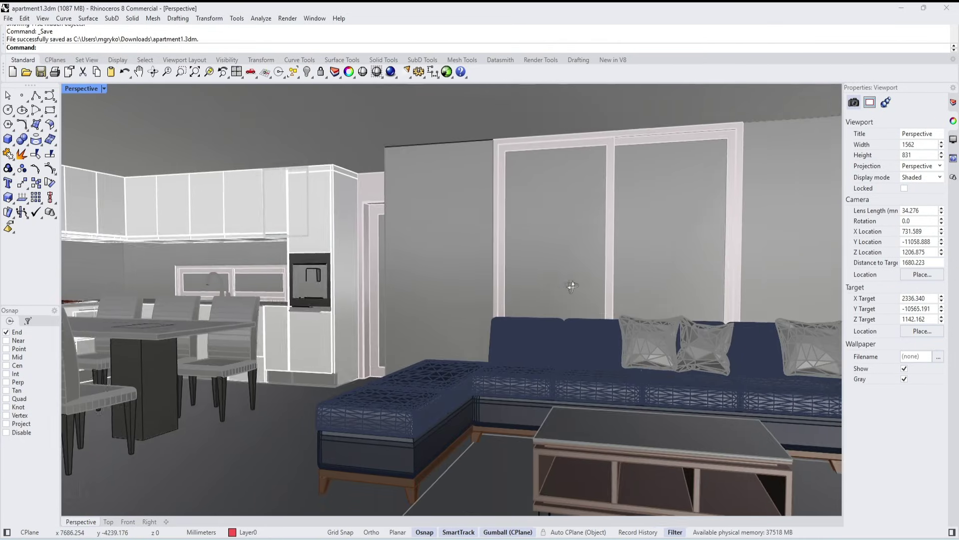
Step: Switch to the 360-Viewer web page and compare the apartment panorama in its successive interior style variations
drag(572, 286, 730, 289)
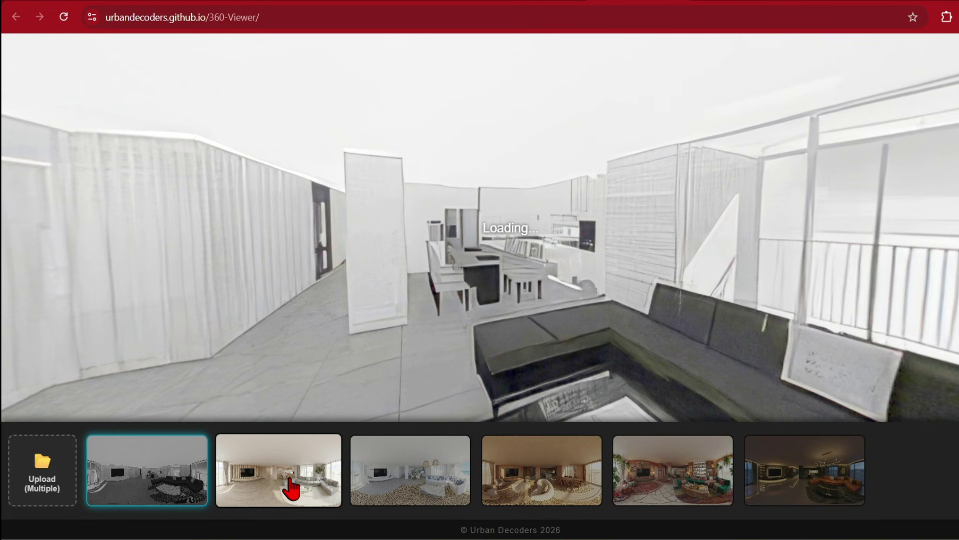
click(285, 488)
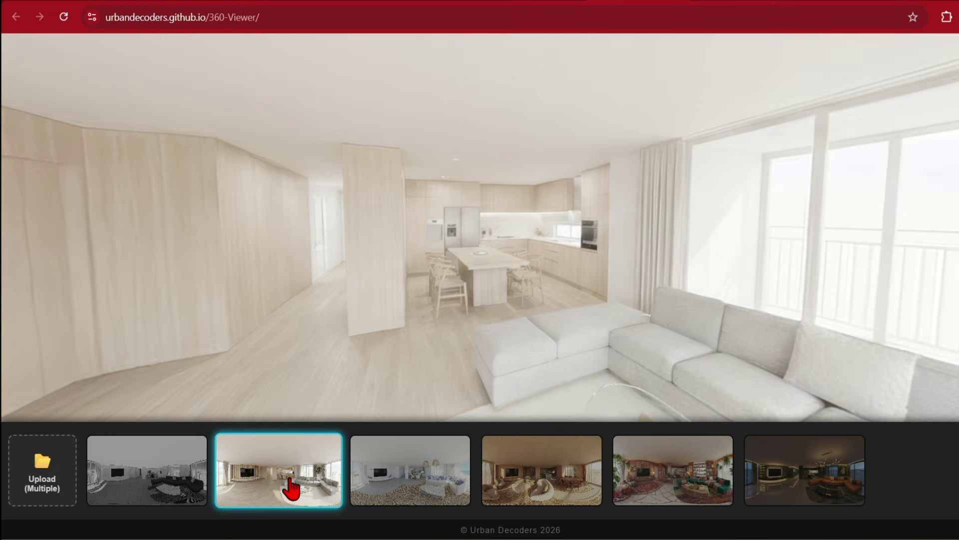
click(397, 488)
click(535, 488)
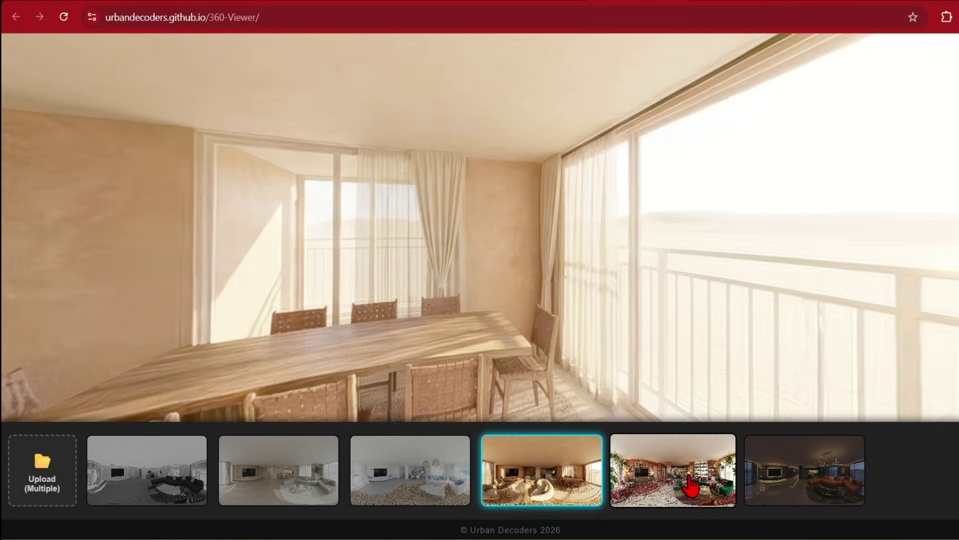
click(691, 489)
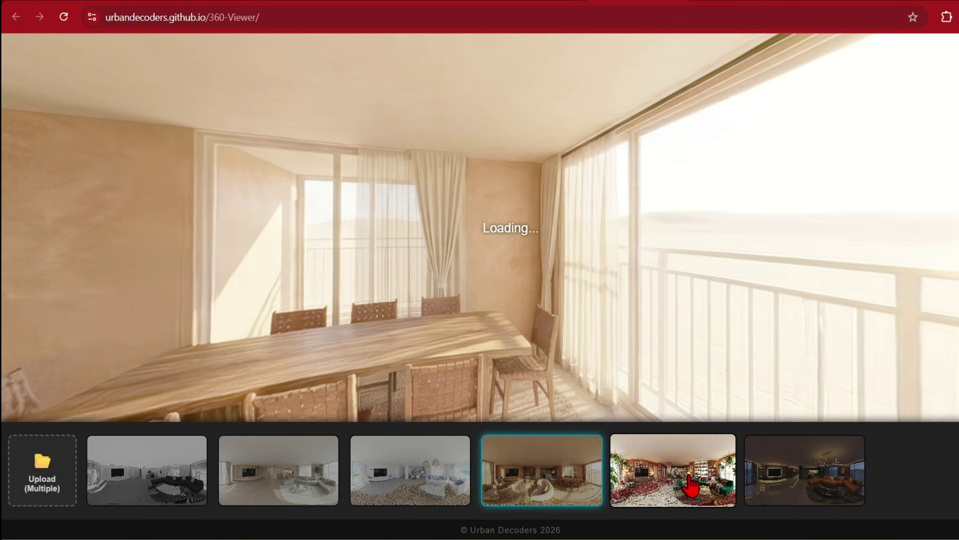
click(782, 487)
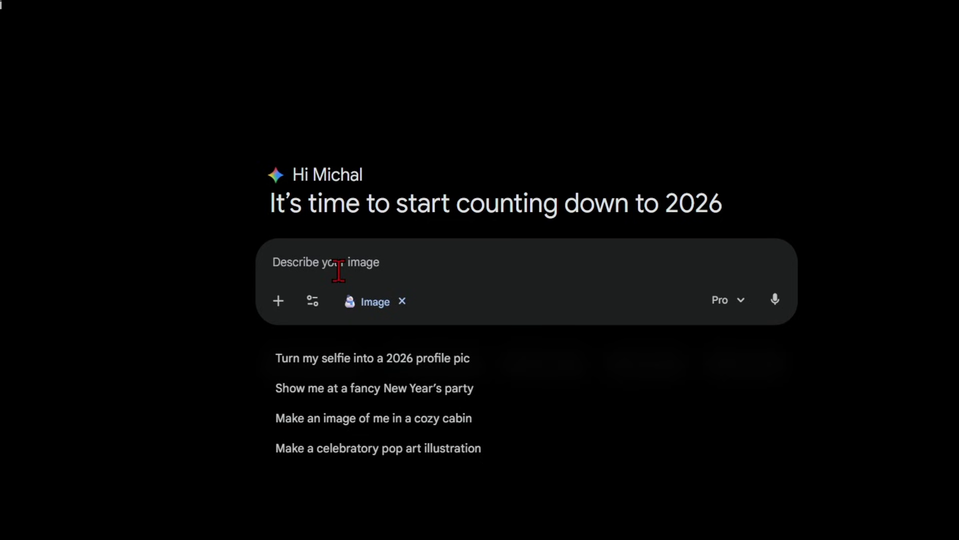
Step: In Gemini, generate a seamless 360 photo of a minimalist luxury thermal bath with "Aspect Ration 2:1" and enlarge the image
text(create a seamless 360 photo of  a)
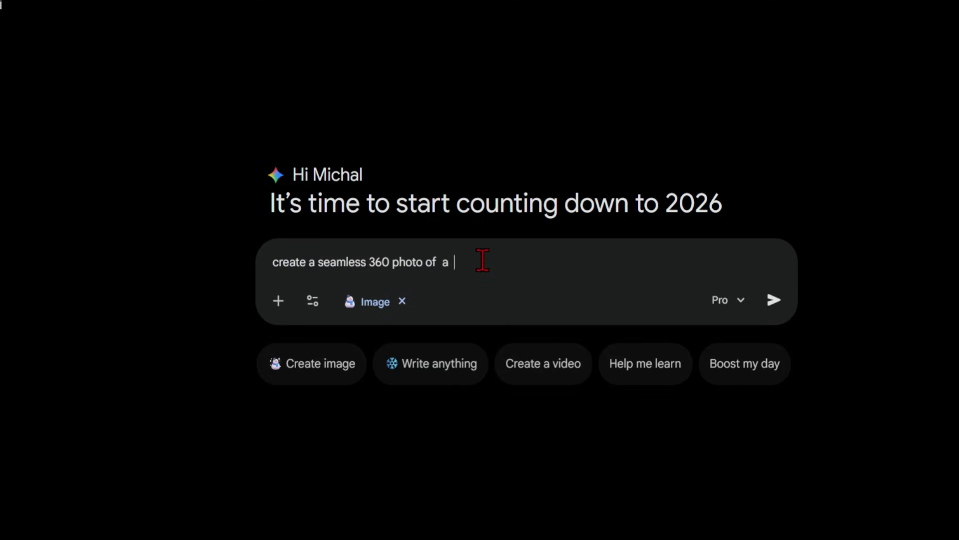
key(ctrl+v)
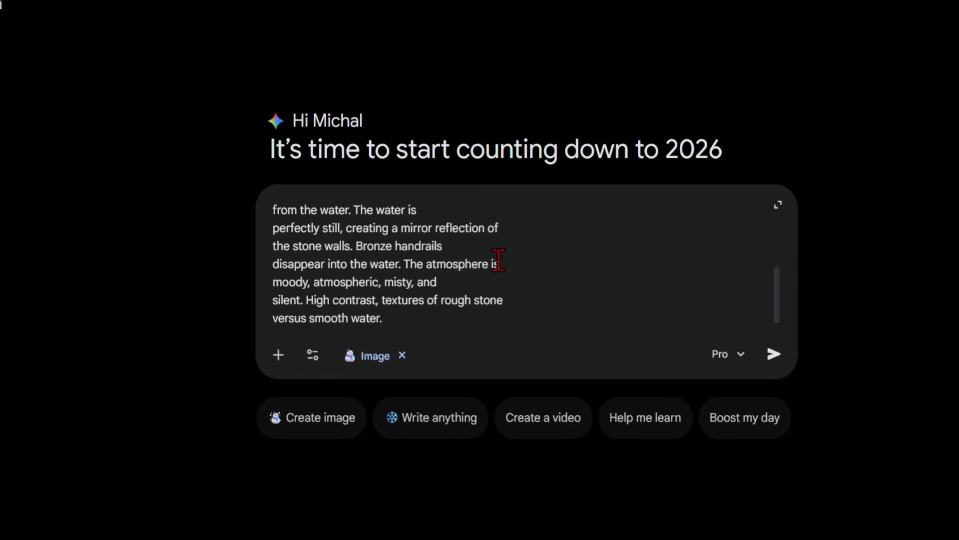
click(780, 206)
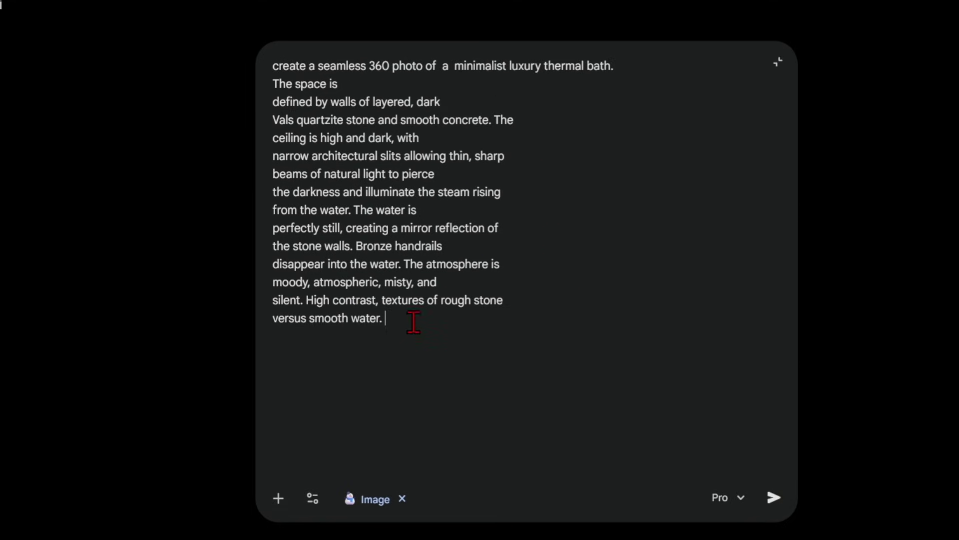
text(Aspect Ration 2:1)
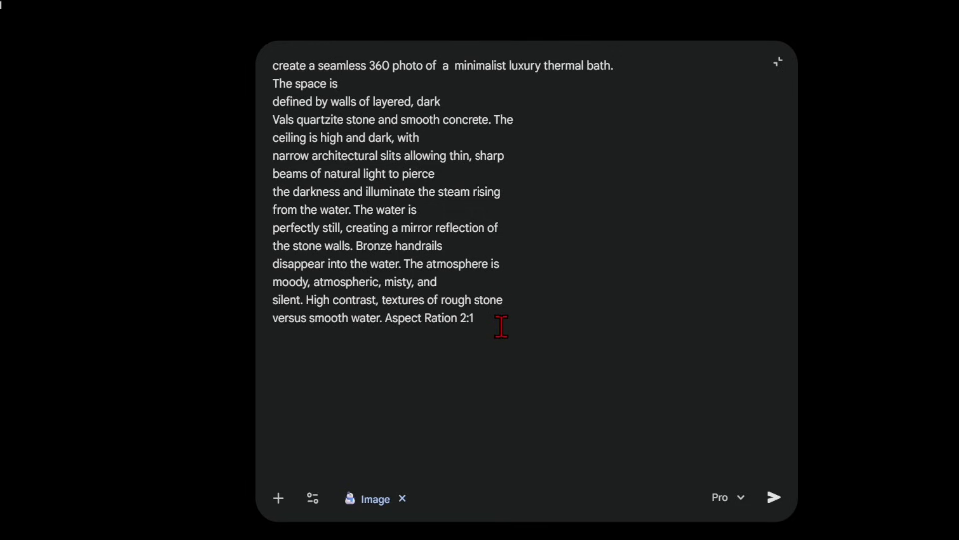
click(775, 500)
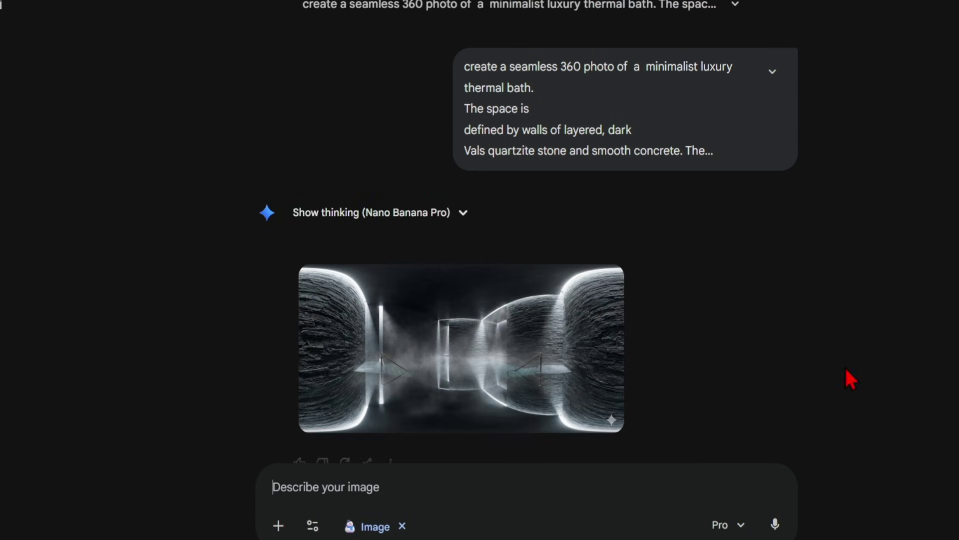
click(398, 364)
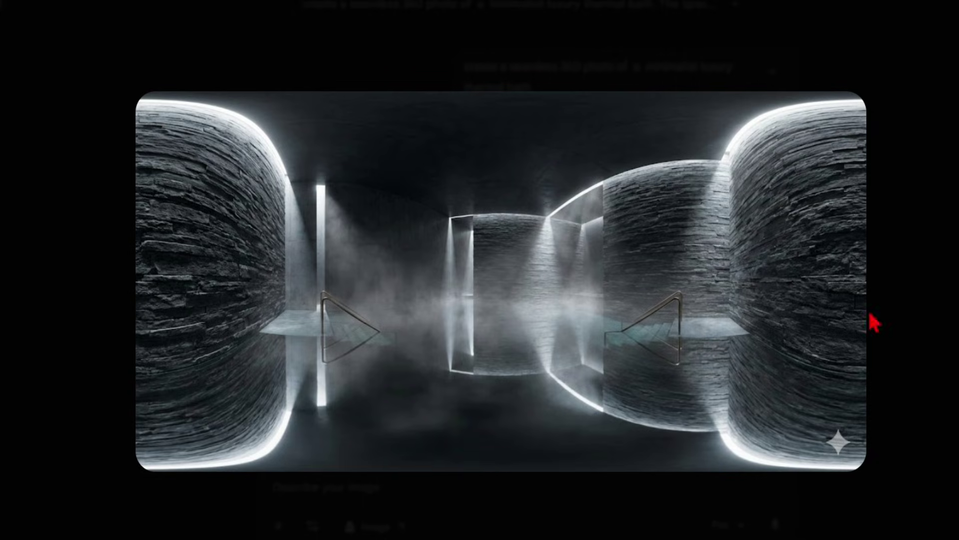
Step: Generate a seamless 360 photo of a monumental library reading room in honey-colored brick and oak wood, and enlarge the image
text(create a seamles 360 photo of  a monumental library reading room. The space is constructed from warm, honey-colored brick and oak wood. The defining feature is the ceiling: a massive, geometric coffered concrete grid that creates a heavy, rhythmic texture overhead. A gigantic circular opening (oculus) at the far end of the room frames a view of nature. The walls are lined with precise, wooden bookshelves. In the center, long rows of heavy wooden tables feature green bankers lamps. The lighting is warm and golden. The atmosphere is scholarly, heavy, geometric, and timeless. Symmetry and order. aspect ratio 2:1)
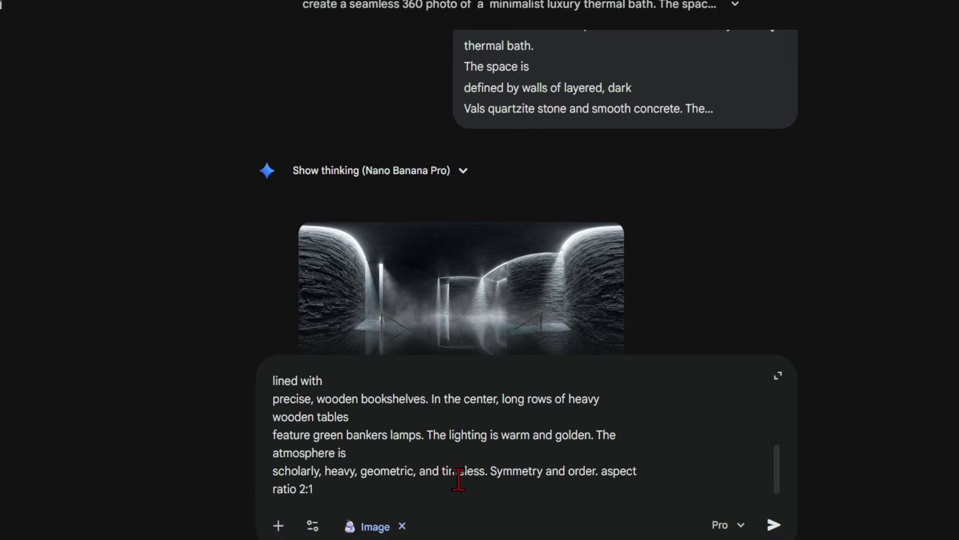
scroll(466, 475, up, 3)
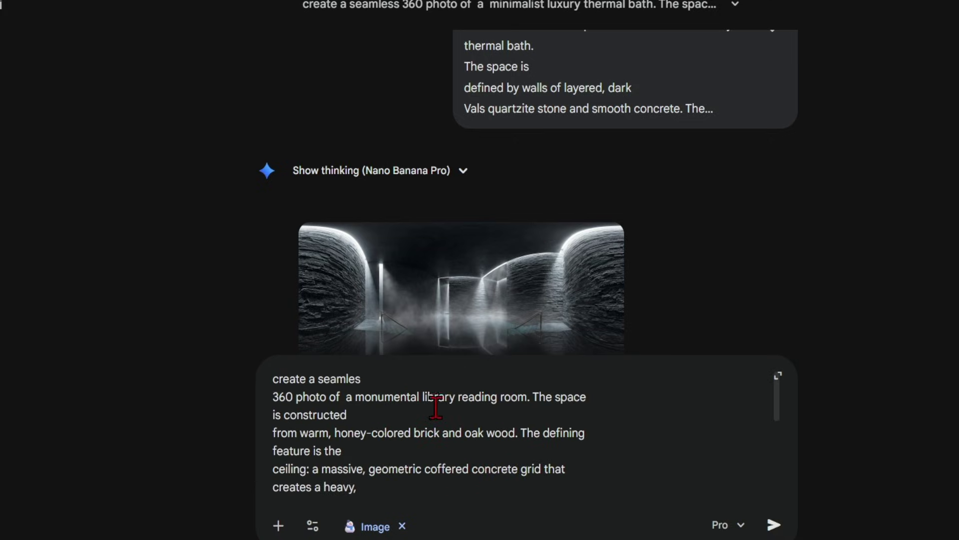
drag(425, 399, 457, 400)
click(515, 420)
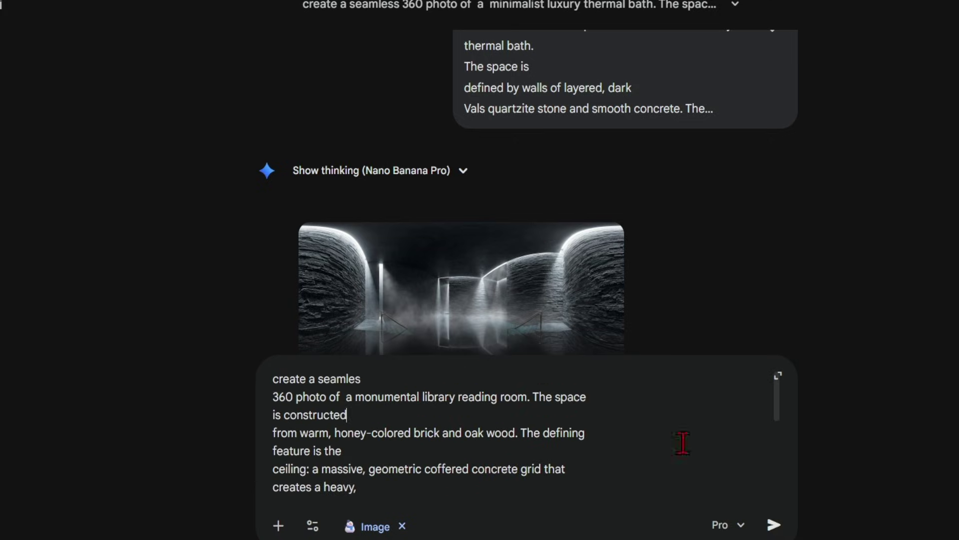
click(783, 533)
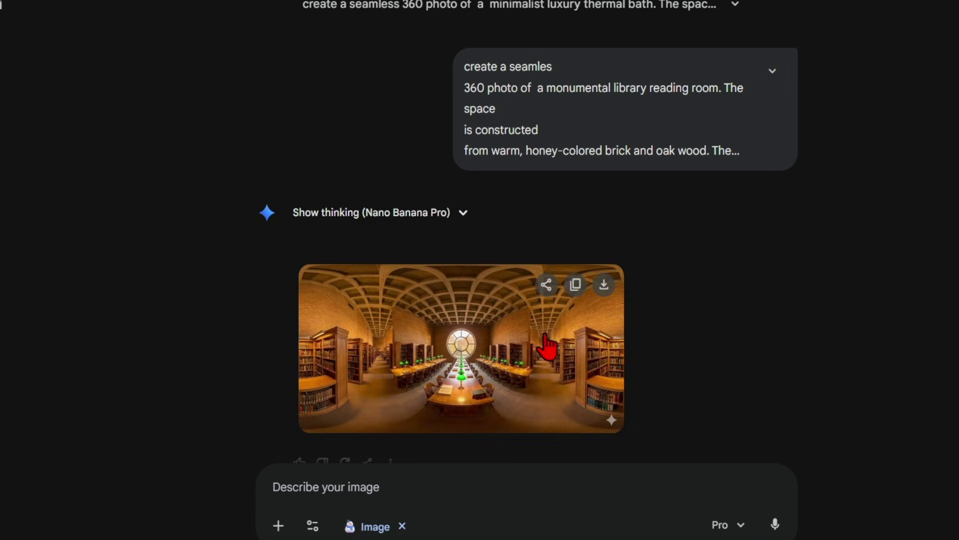
click(473, 350)
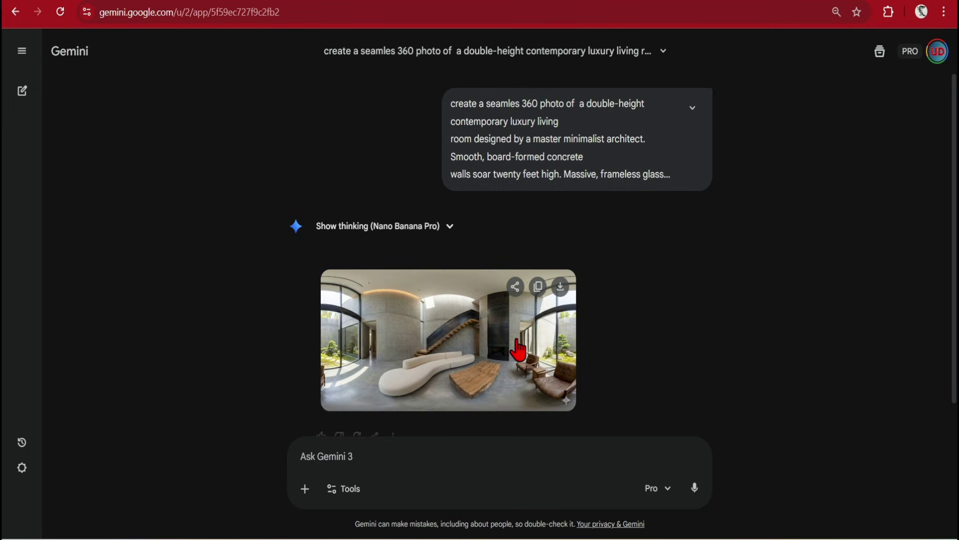
Step: Enlarge the generated 360 photo of the double-height contemporary luxury living room and examine its panorama distortion
click(518, 350)
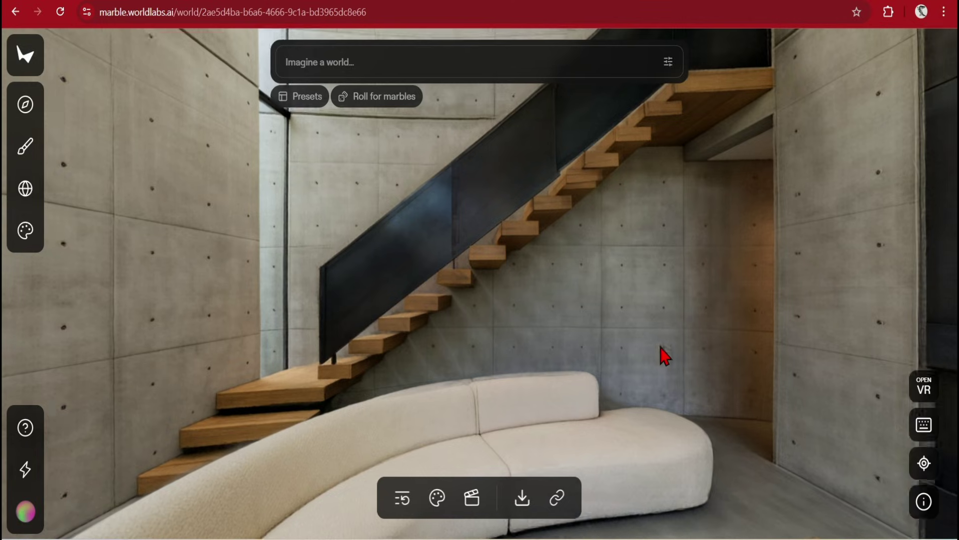
drag(664, 355, 704, 374)
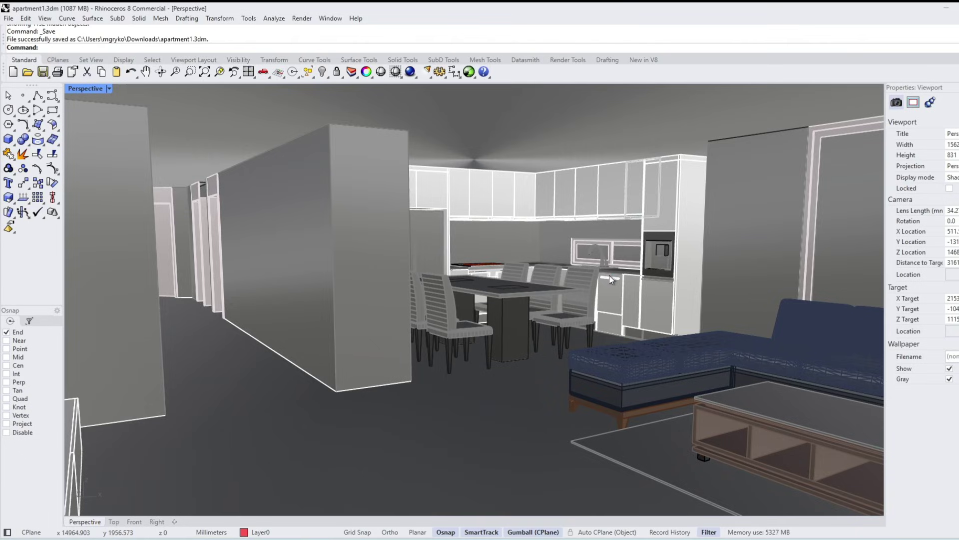
Step: Switch to Rhino and examine the apartment model's interior around the kitchen, dining table, sofa, windows and hallway
mouse_move(609, 279)
mouse_down()
mouse_move(588, 276)
mouse_move(606, 284)
mouse_up()
scroll(567, 288, up, 2)
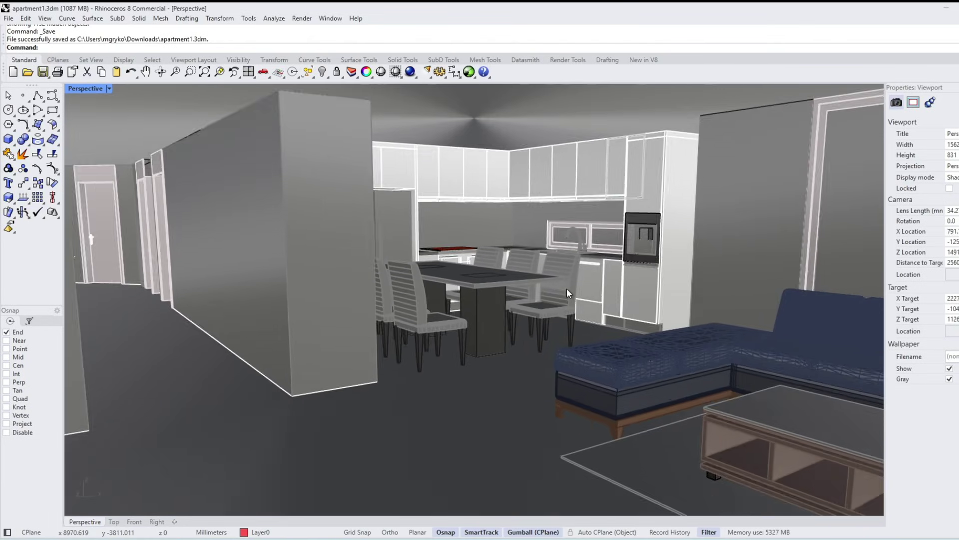
scroll(566, 290, up, 4)
drag(526, 297, 760, 294)
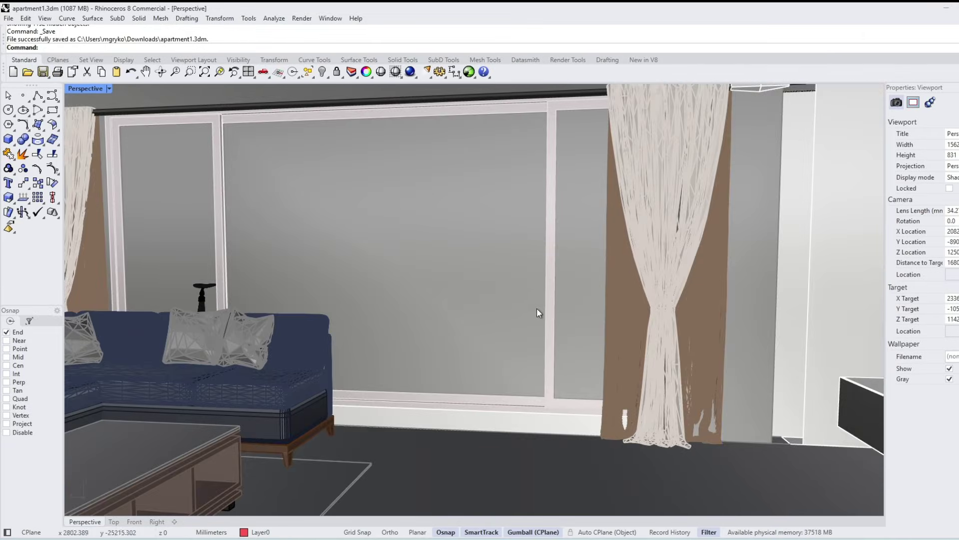
drag(538, 314, 747, 310)
drag(561, 347, 645, 353)
scroll(622, 352, down, 2)
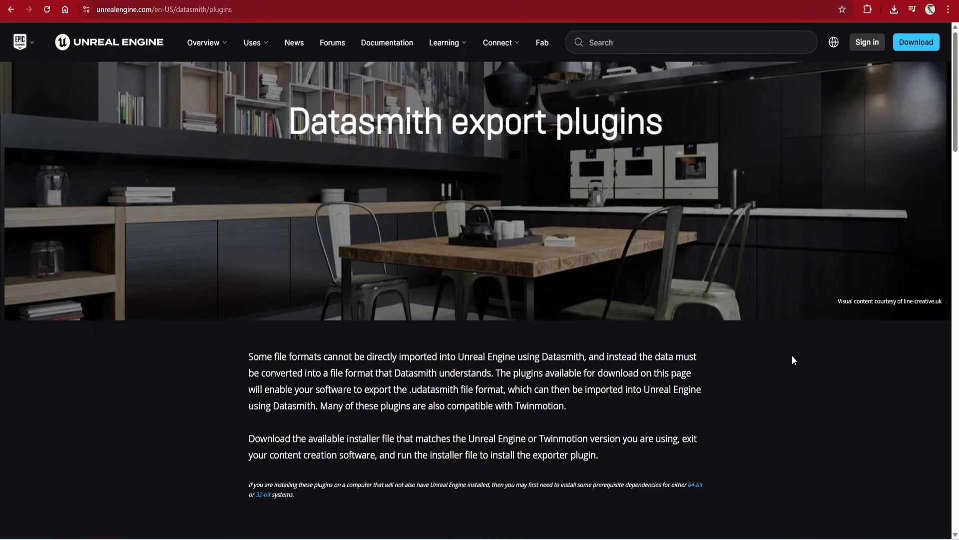
Step: On Unreal Engine's Datasmith plugins web page, find the Rhino Exporter and check its available platform versions
scroll(792, 360, down, 10)
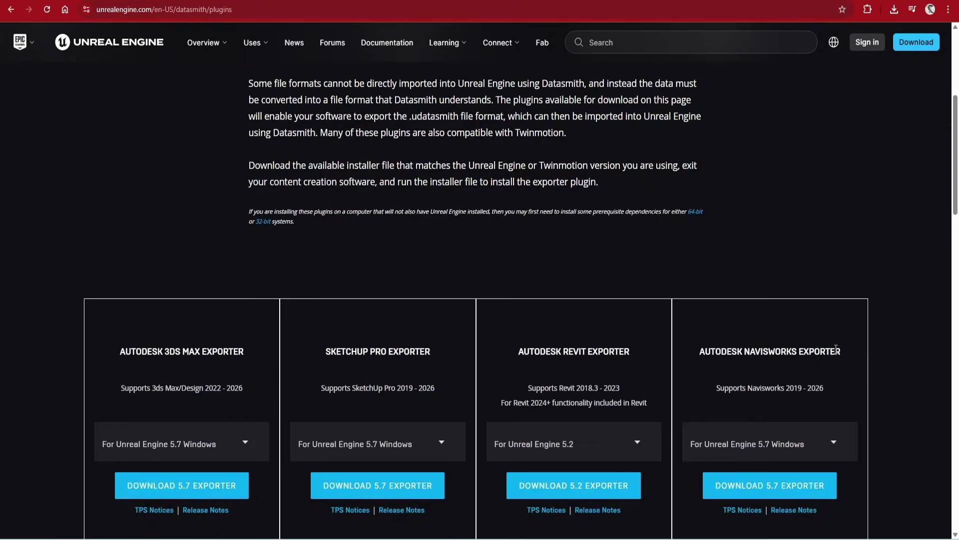
scroll(885, 349, down, 4)
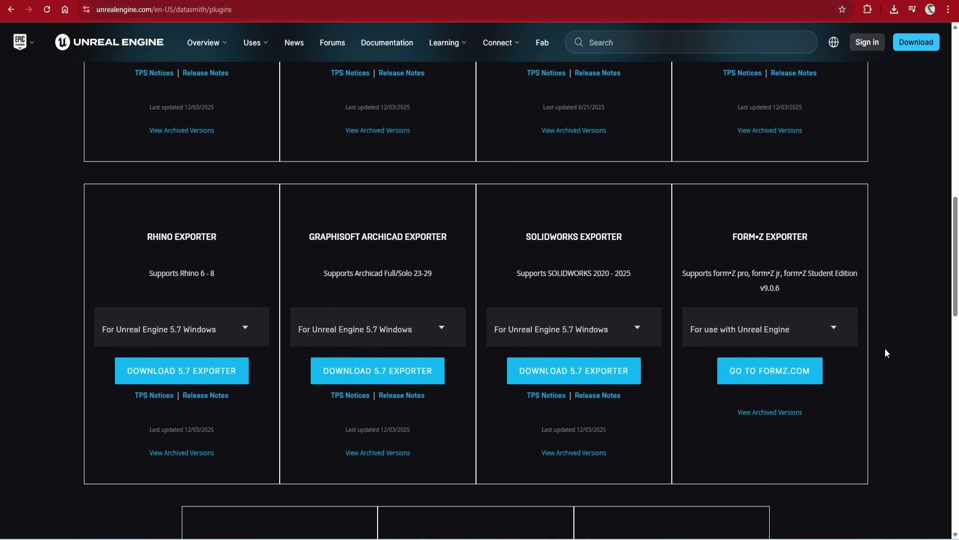
click(253, 334)
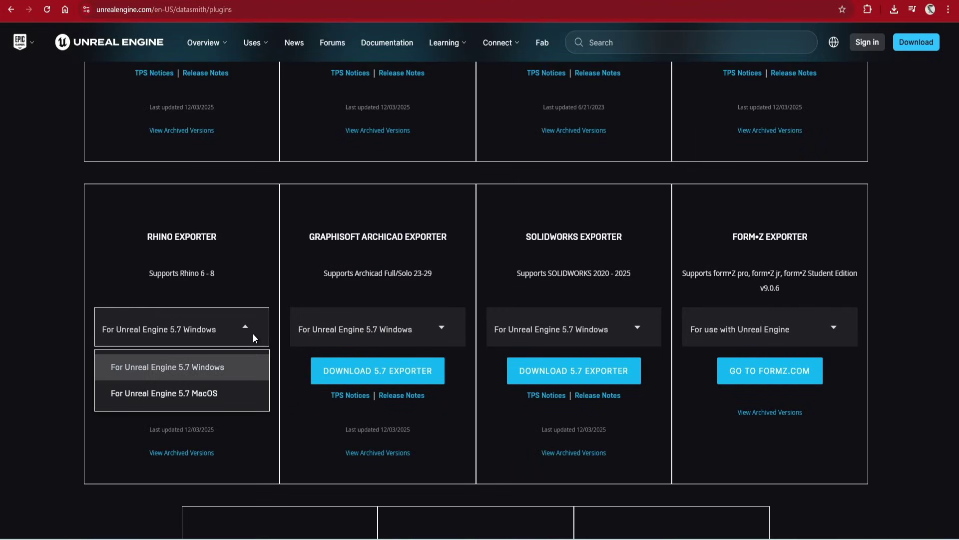
click(71, 336)
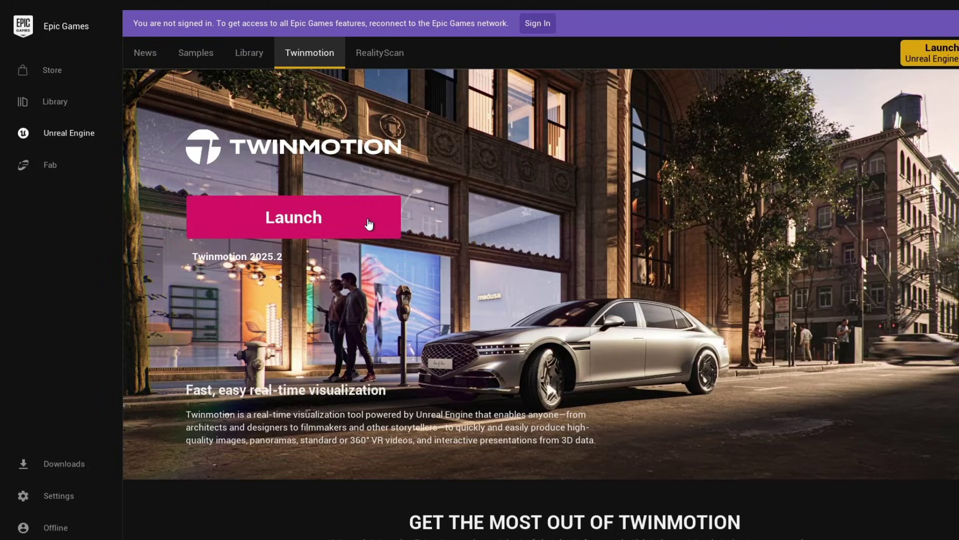
Step: Switch back to Rhino and synchronize the apartment model through Datasmith
scroll(892, 324, down, 2)
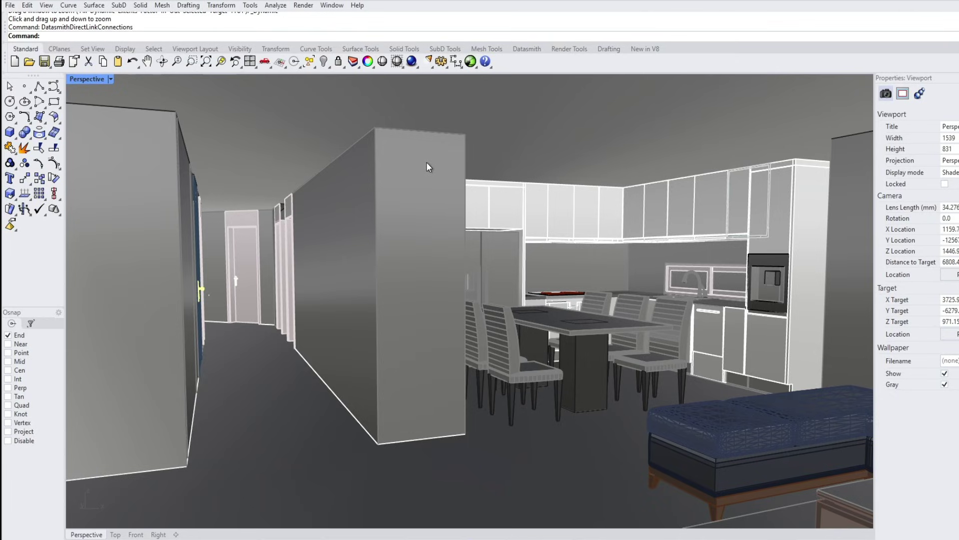
click(529, 49)
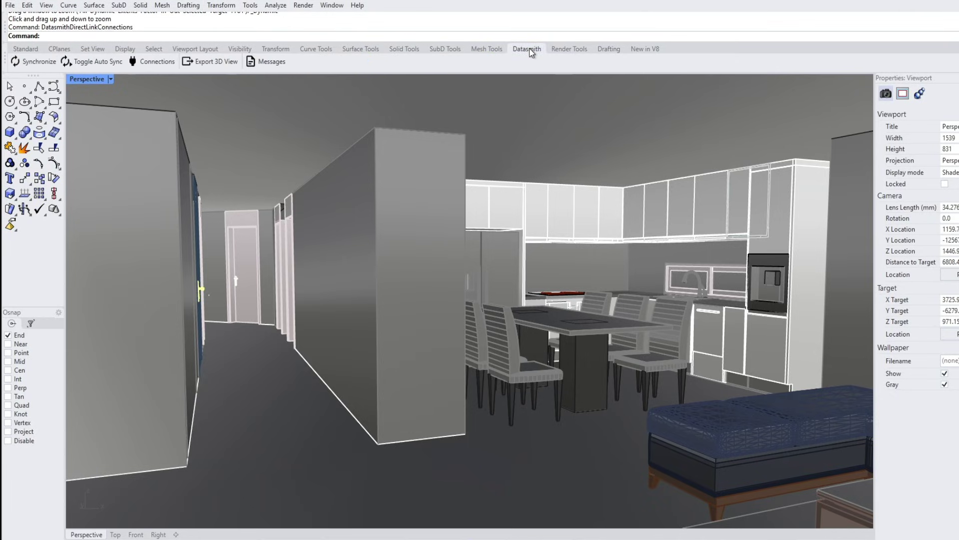
click(28, 62)
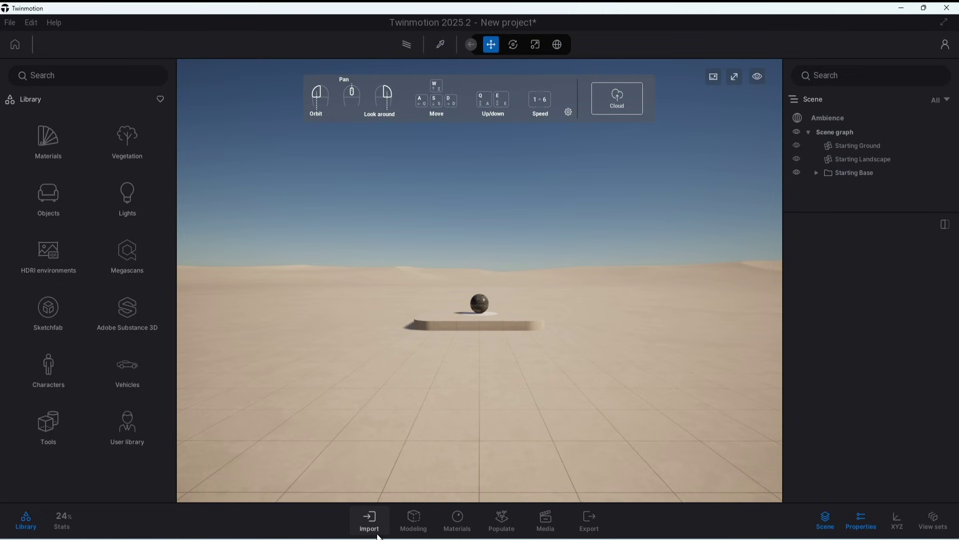
Step: Switch to Twinmotion and import the Rhino model apartment2 through a Datasmith Direct Link
click(370, 522)
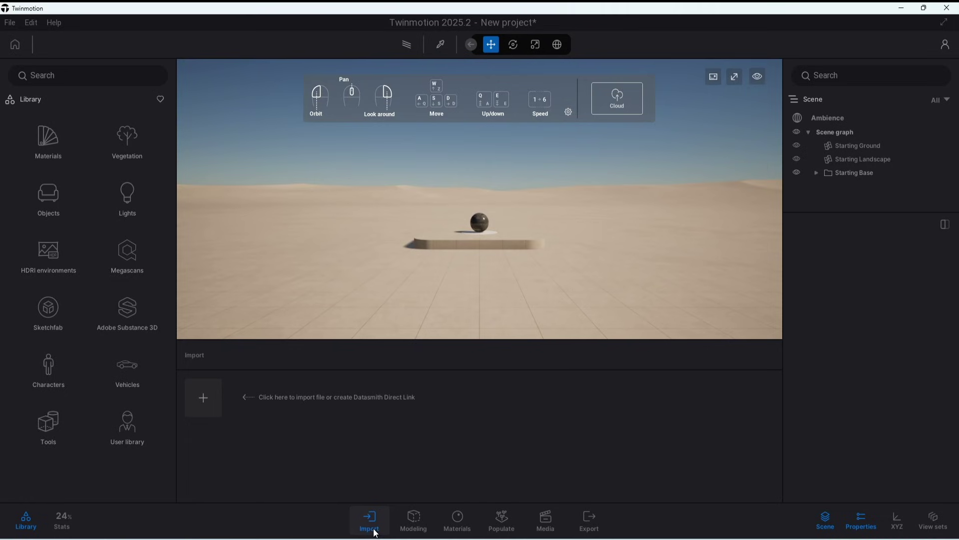
click(212, 398)
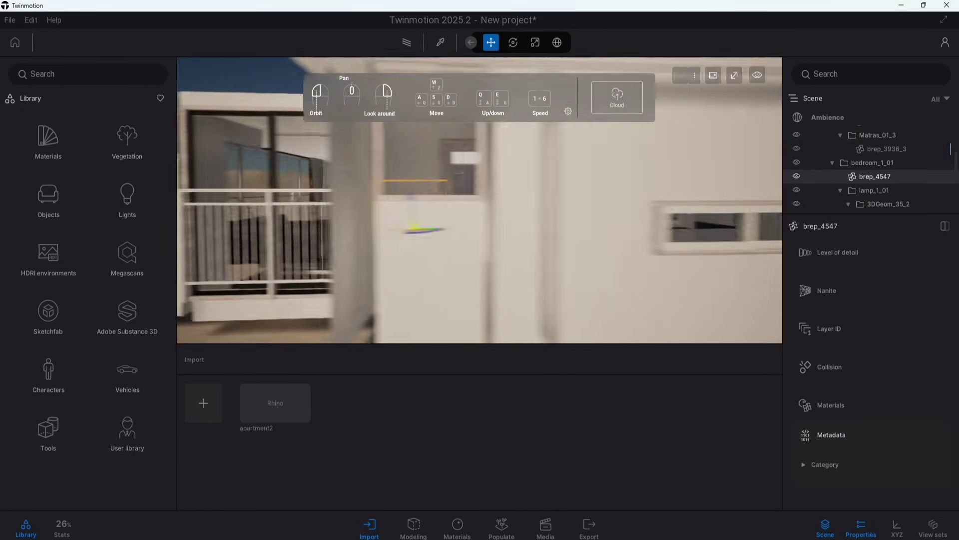
Step: Walk through the imported apartment from the balcony into the living room and examine the kitchen, dining area and windows
key(w)
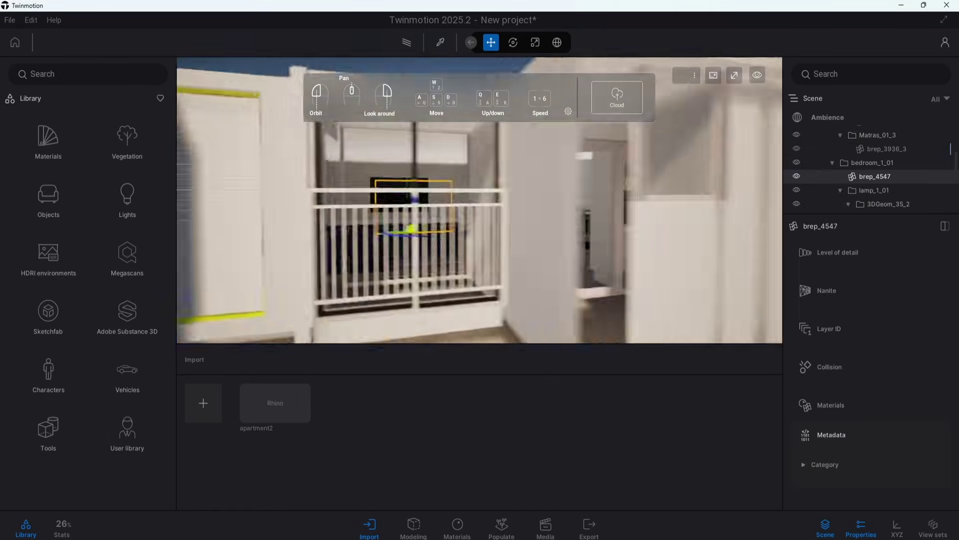
key(s)
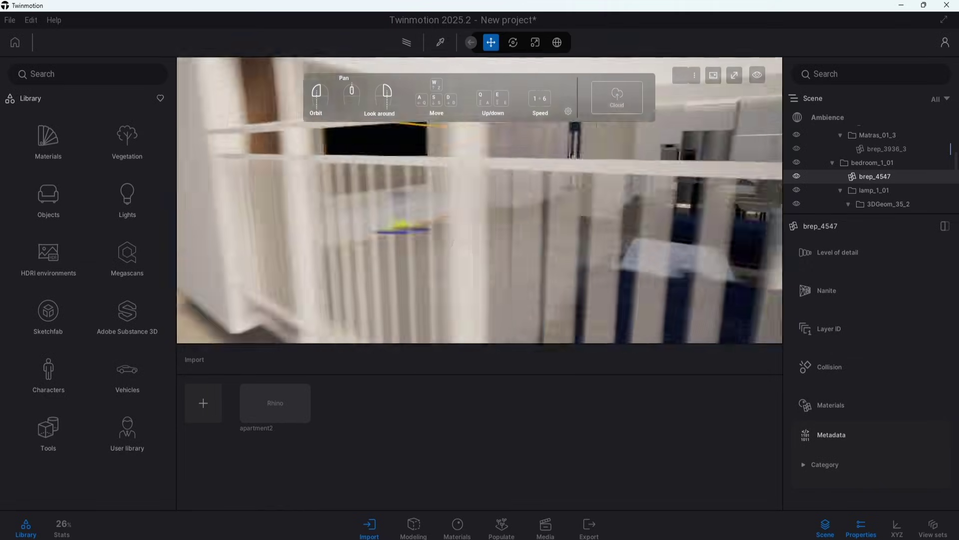
key(w)
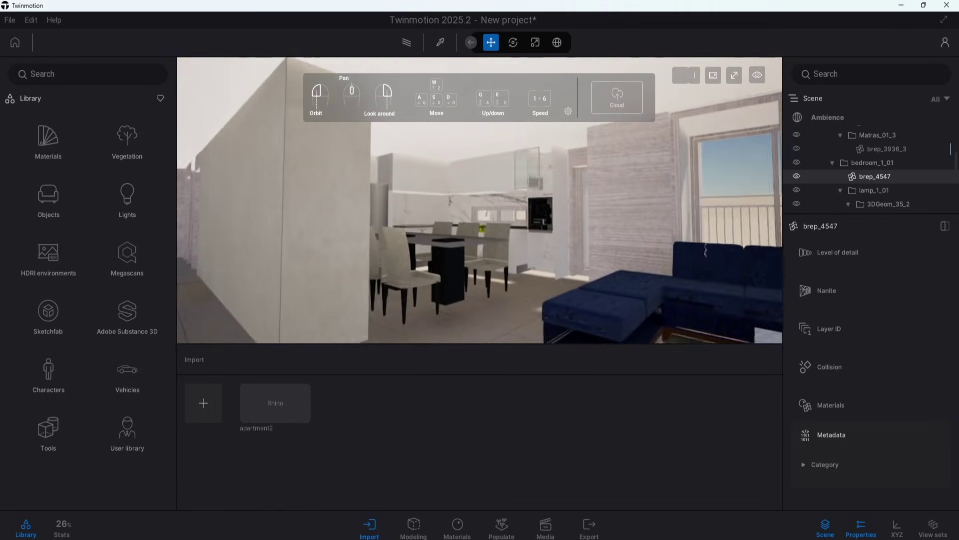
key(w)
key(d)
key(w)
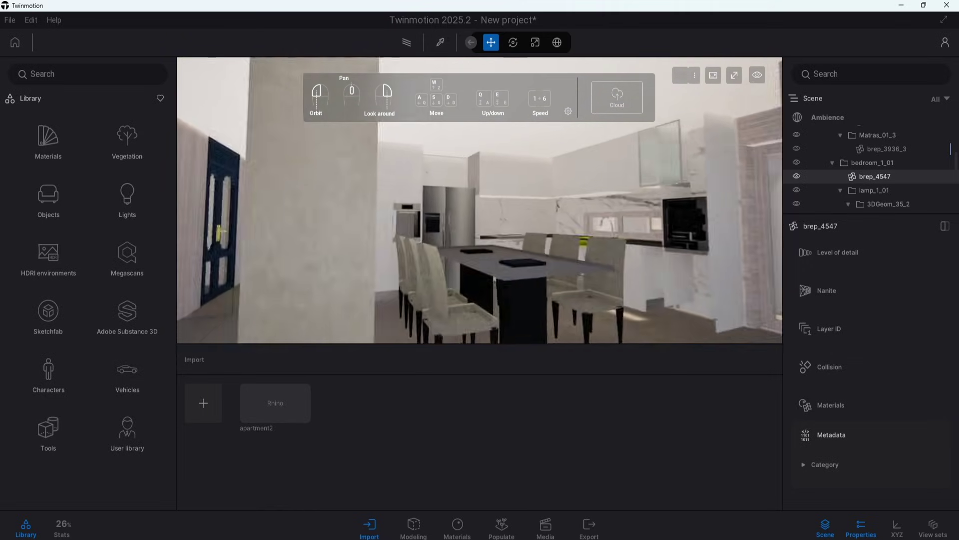
key(s)
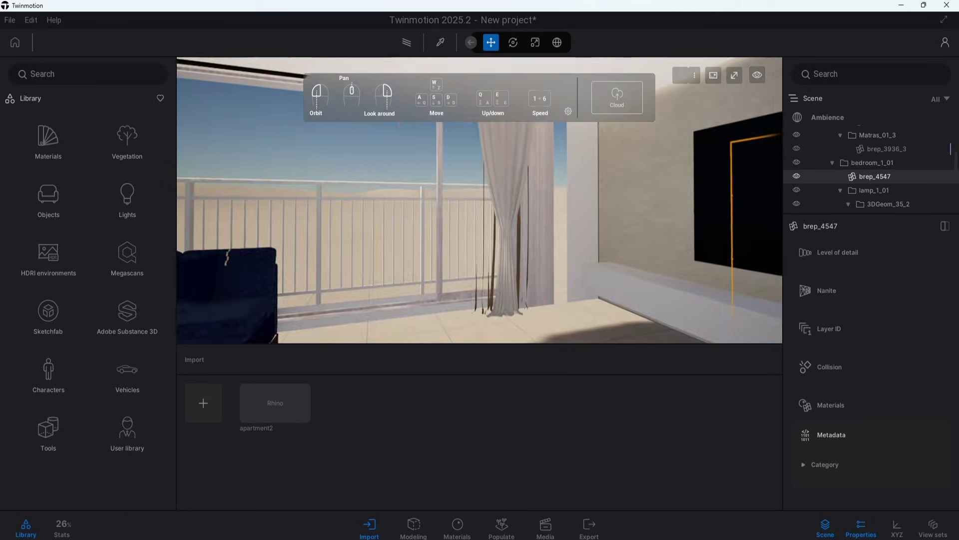
Step: Set the viewpoint in the living room facing the dining area and kitchen, and open the media creation tools
key(s)
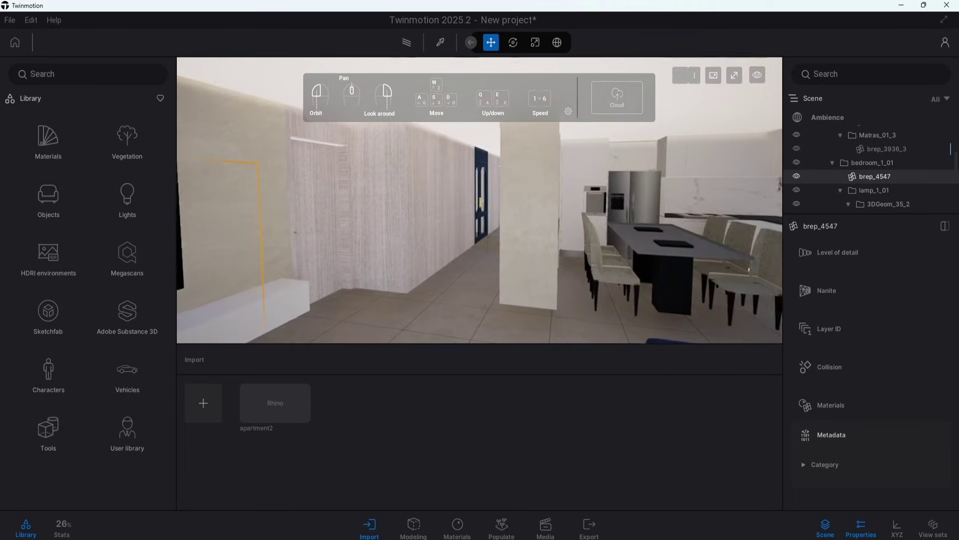
key(s)
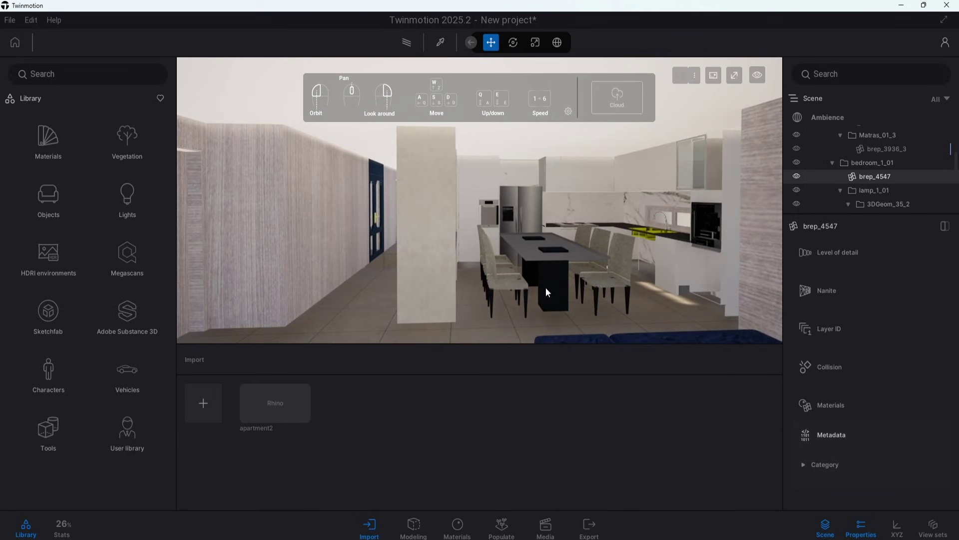
click(537, 535)
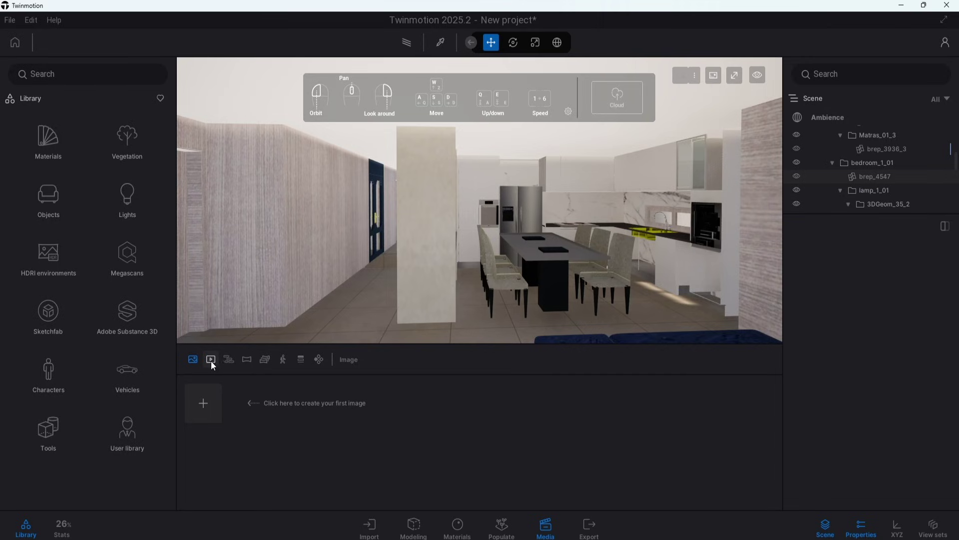
click(209, 403)
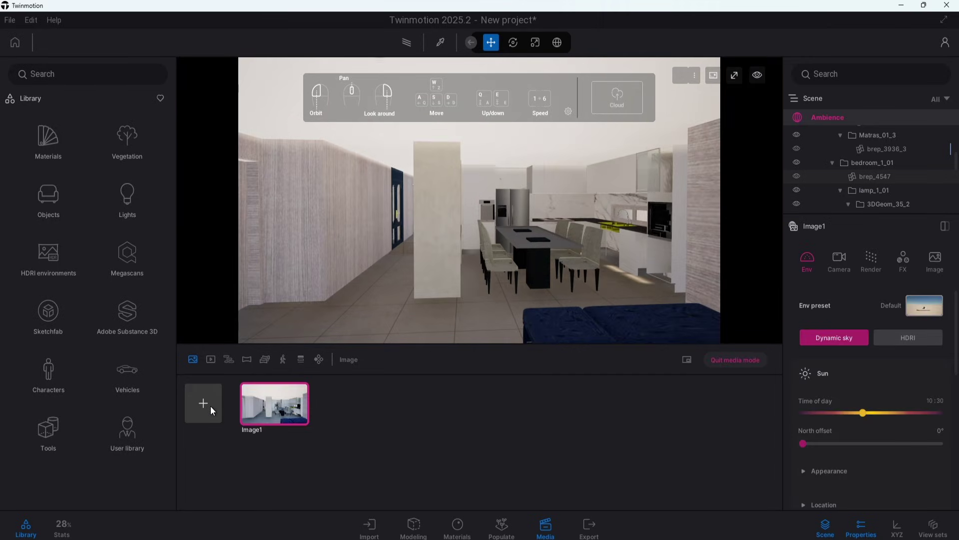
mouse_move(295, 400)
click(268, 385)
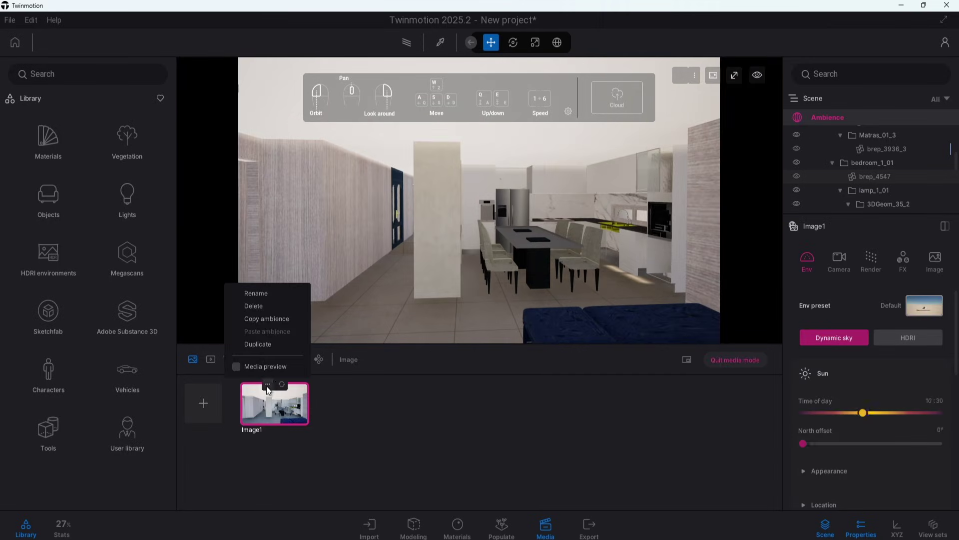
click(263, 304)
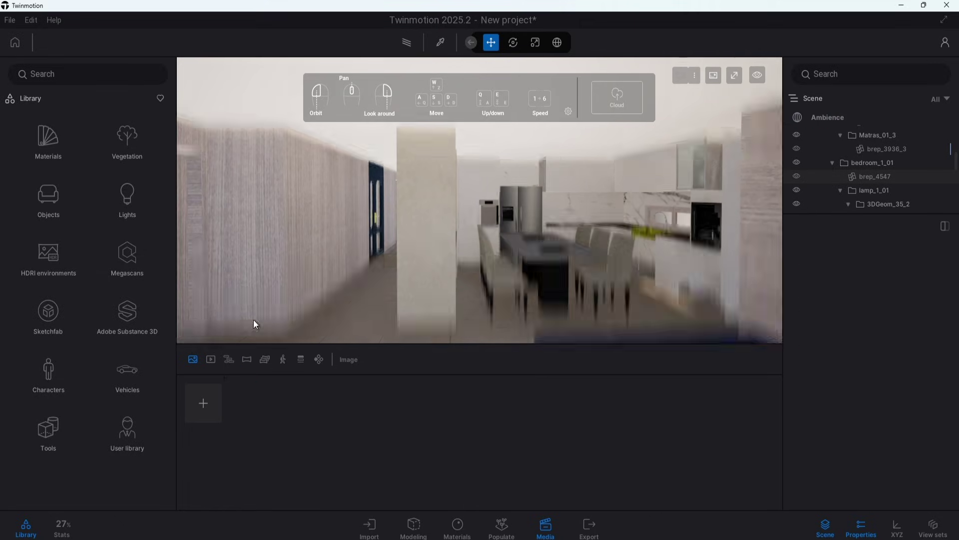
Step: Create a panorama from the current living room view and select it for local export
click(247, 360)
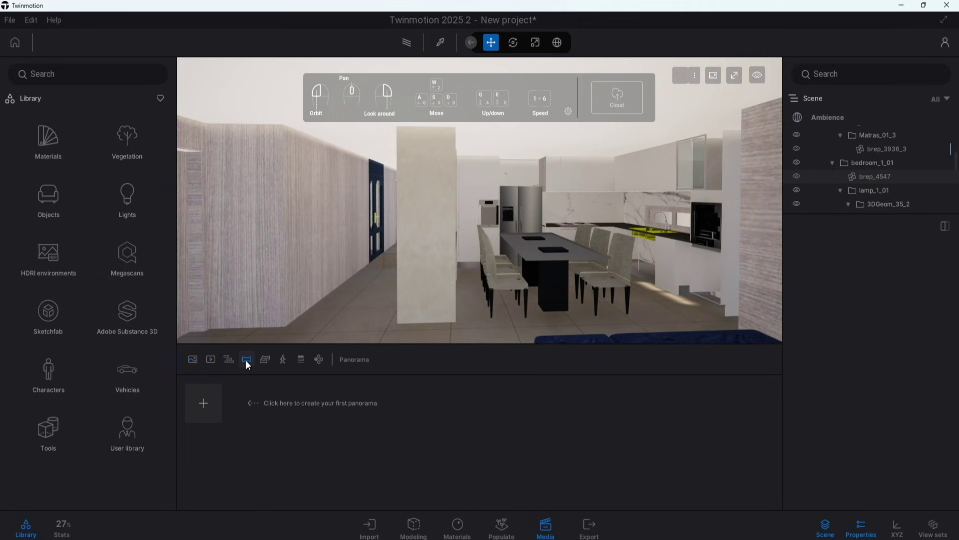
click(205, 408)
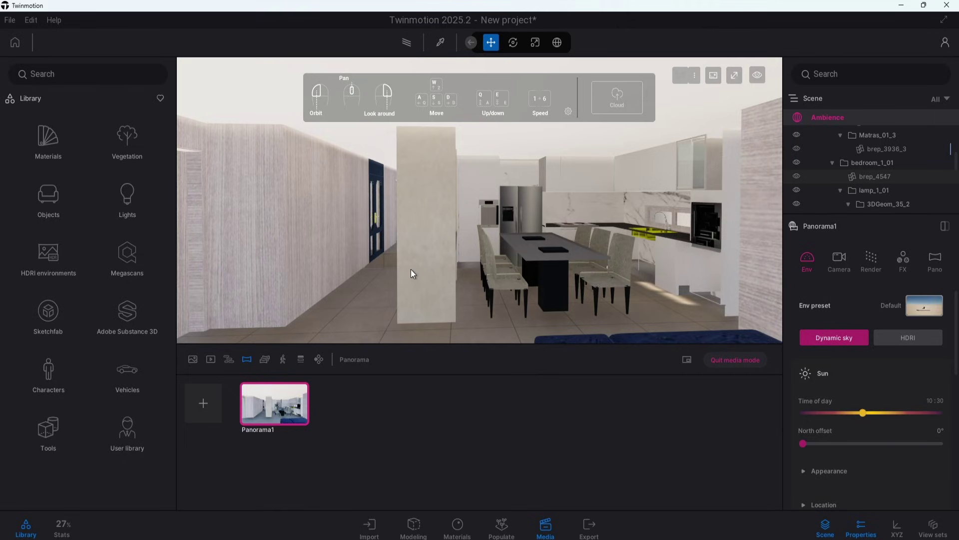
click(591, 533)
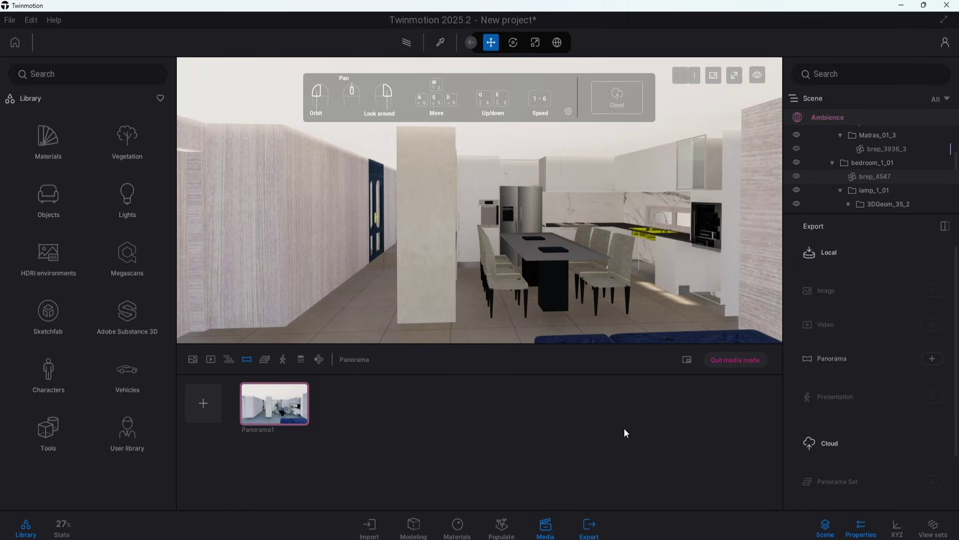
click(932, 359)
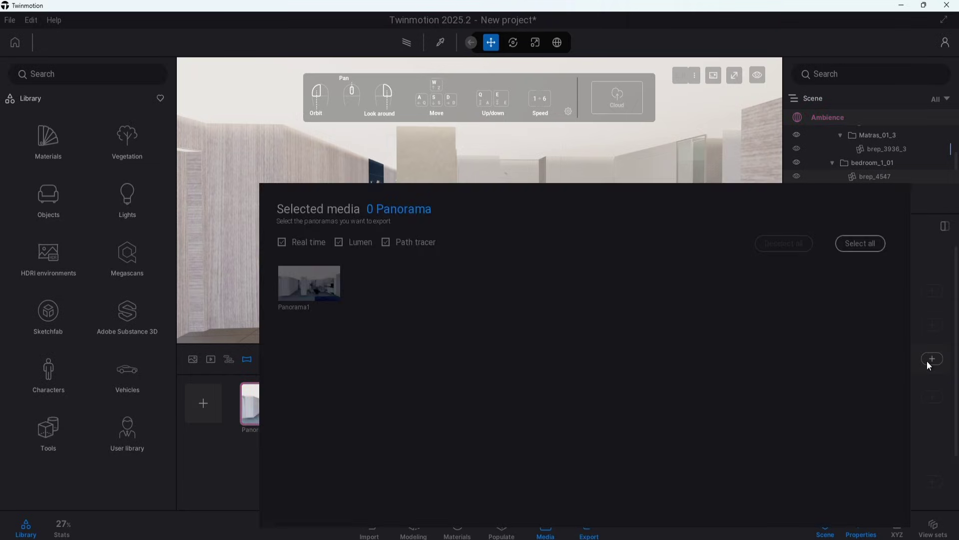
click(333, 286)
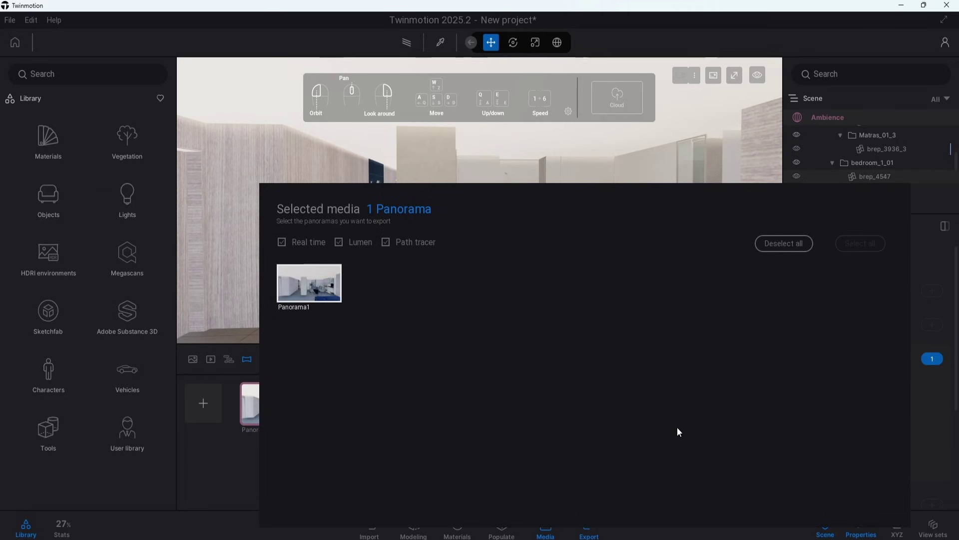
click(231, 494)
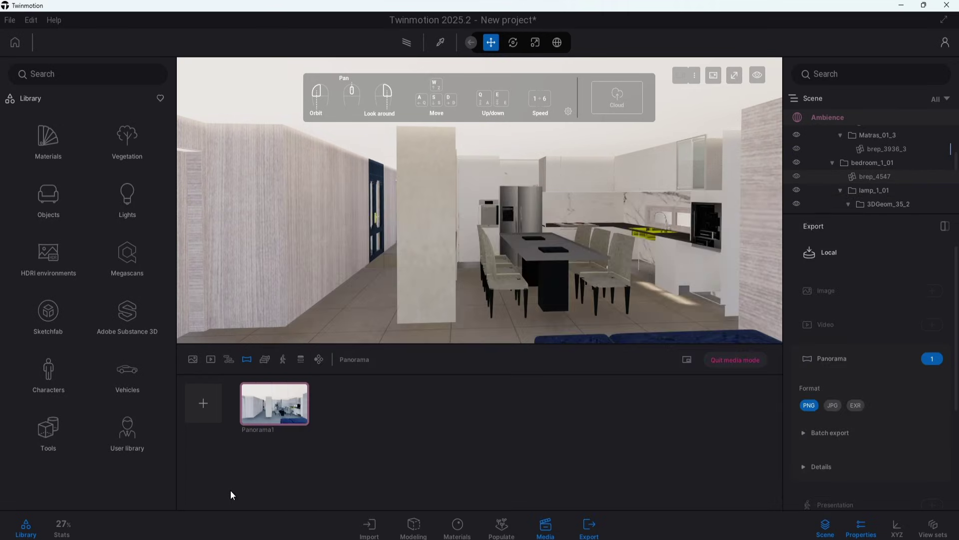
Step: Export the selected panorama locally in PNG format, then view the exported image and close it
scroll(875, 457, down, 3)
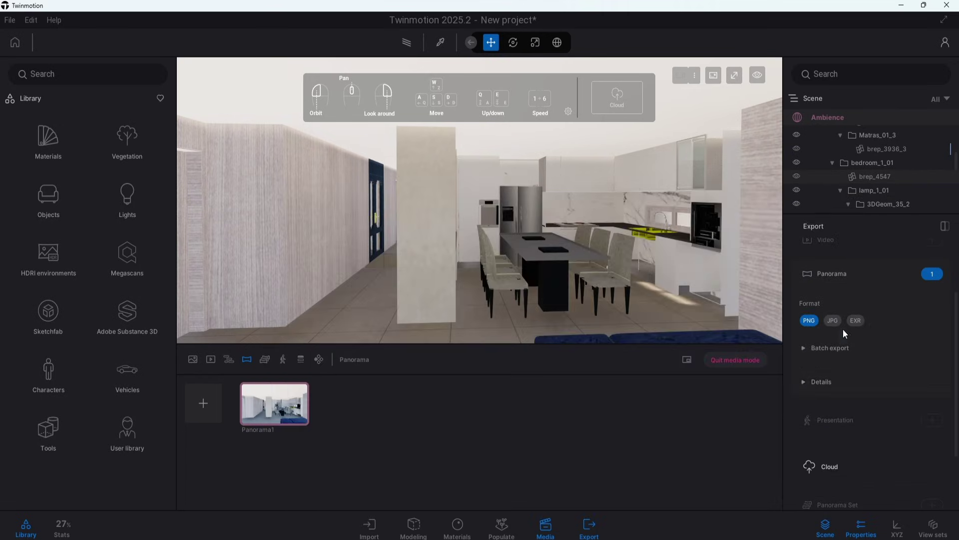
scroll(893, 385, down, 2)
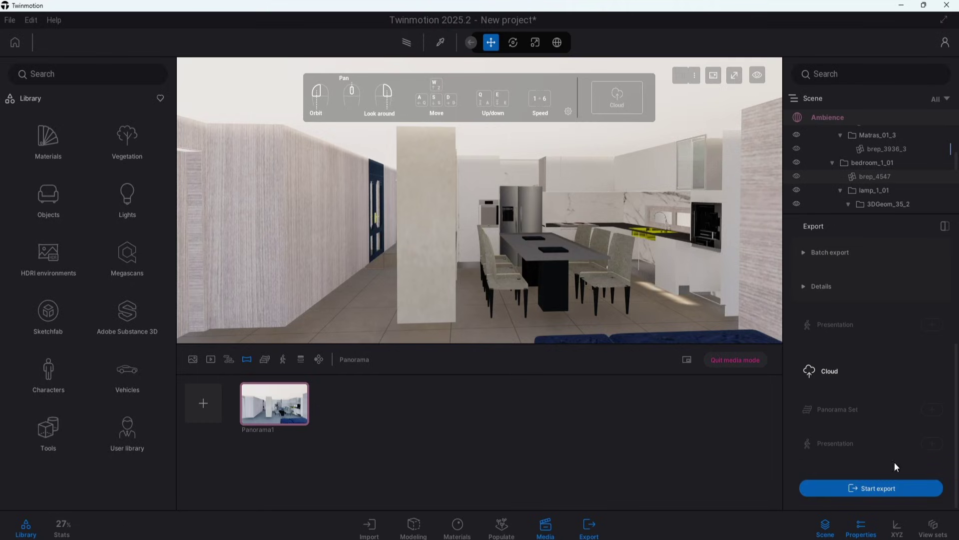
click(872, 489)
click(569, 317)
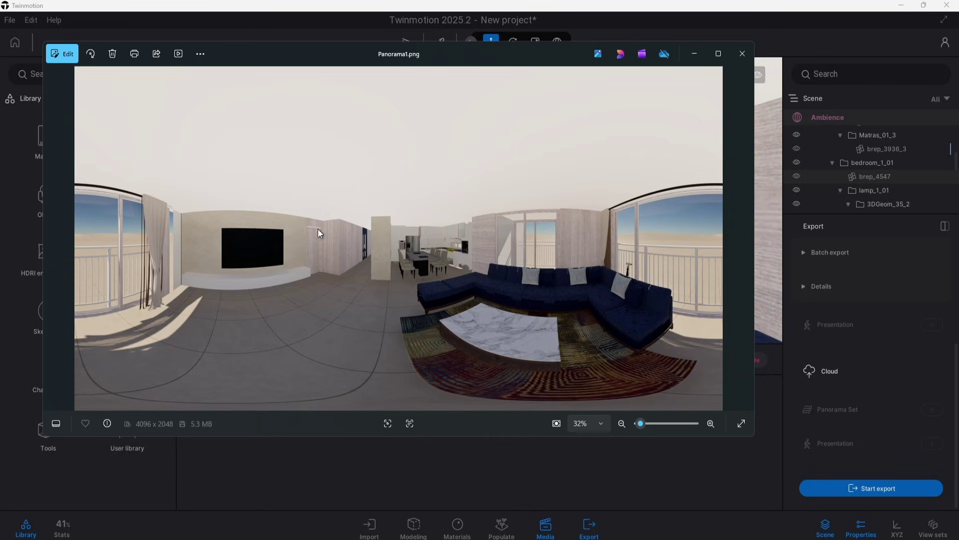
click(741, 54)
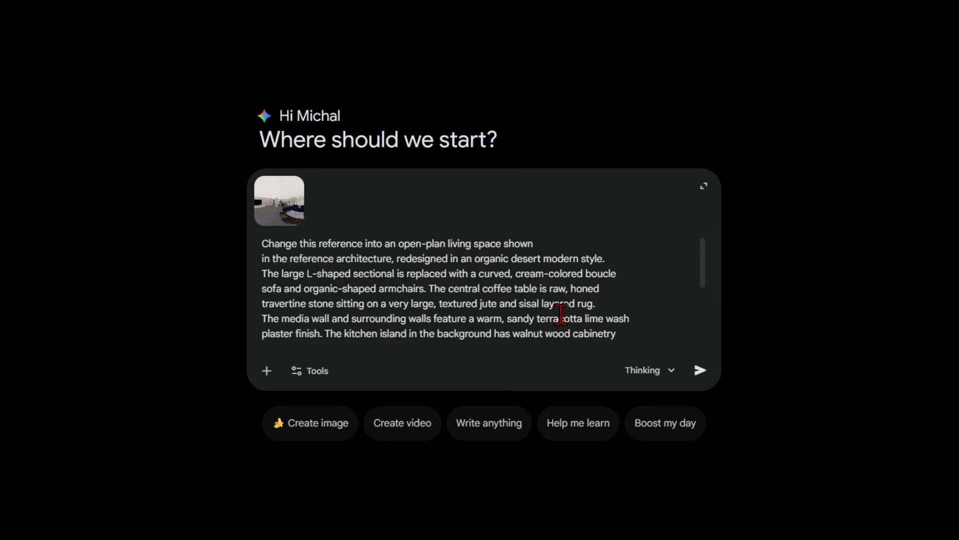
Step: In Gemini, edit the end of the organic desert modern prompt to read "Keep same aspect ratio and 360 tiled panorama."
scroll(622, 311, down, 3)
drag(422, 338, 328, 336)
click(431, 322)
key(Left)
key(Left)
key(Left)
key(Left)
key(BackSpace)
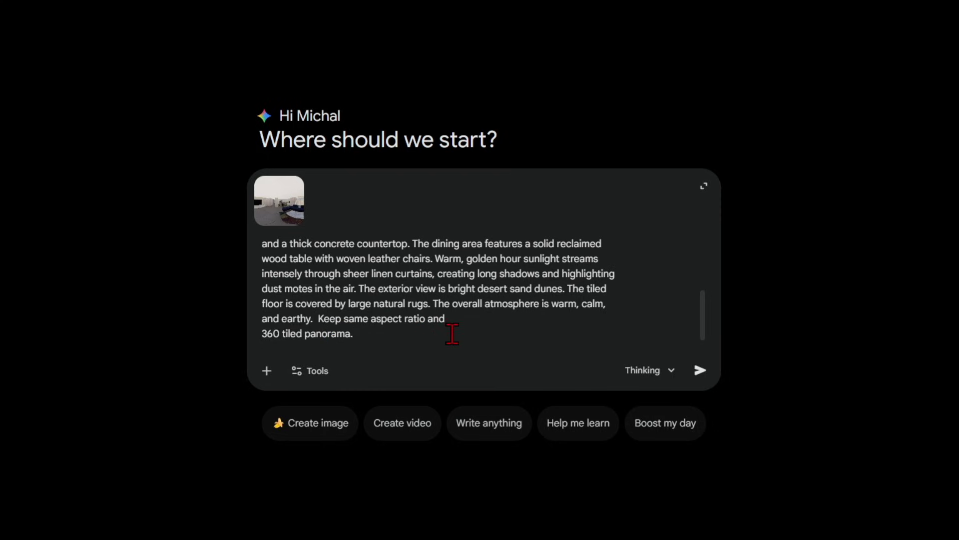
Step: Generate the organic desert modern redesign in Create image mode from the attached panorama and open the result enlarged
click(349, 424)
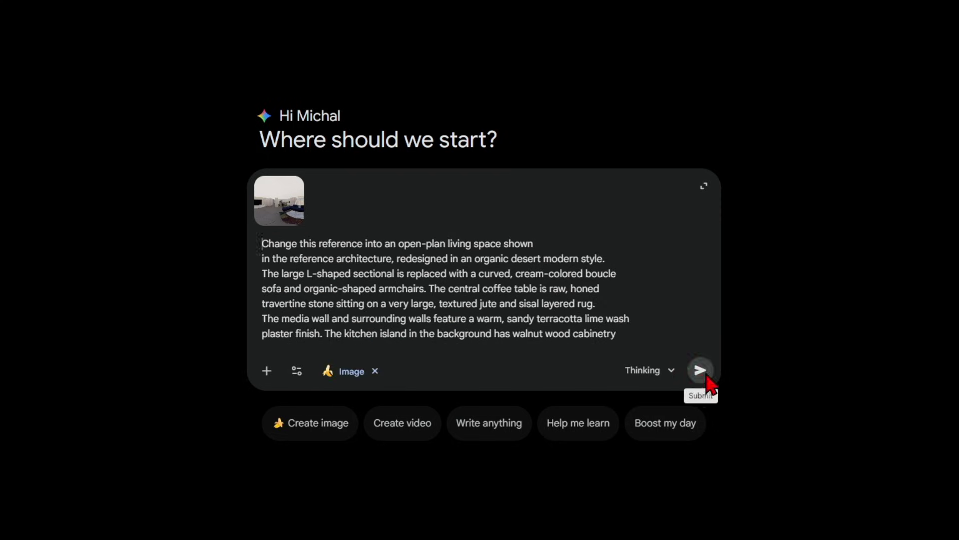
click(700, 370)
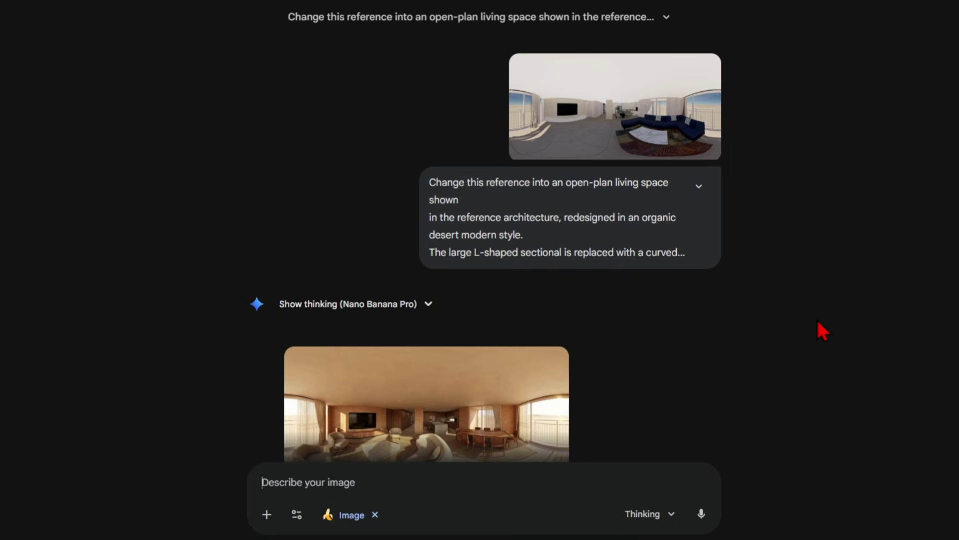
scroll(458, 381, down, 2)
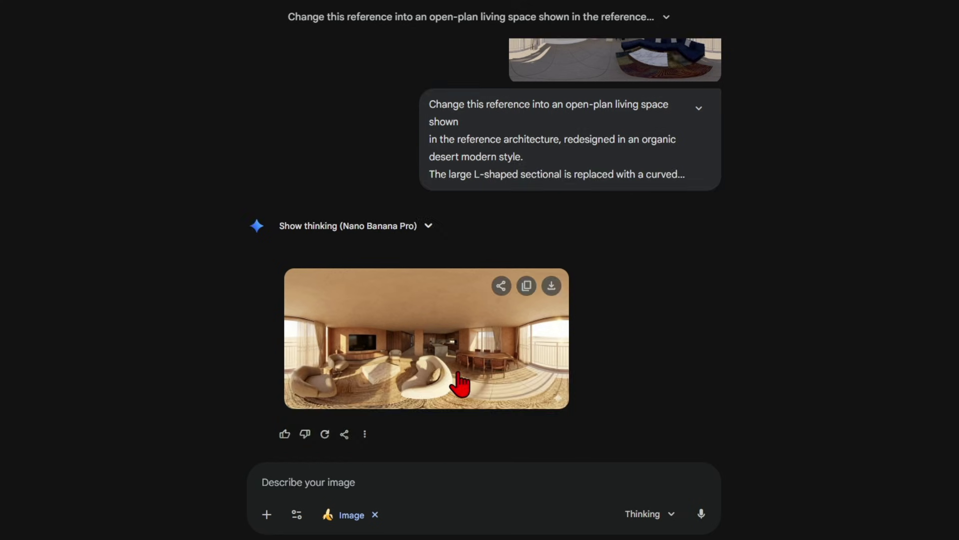
click(458, 381)
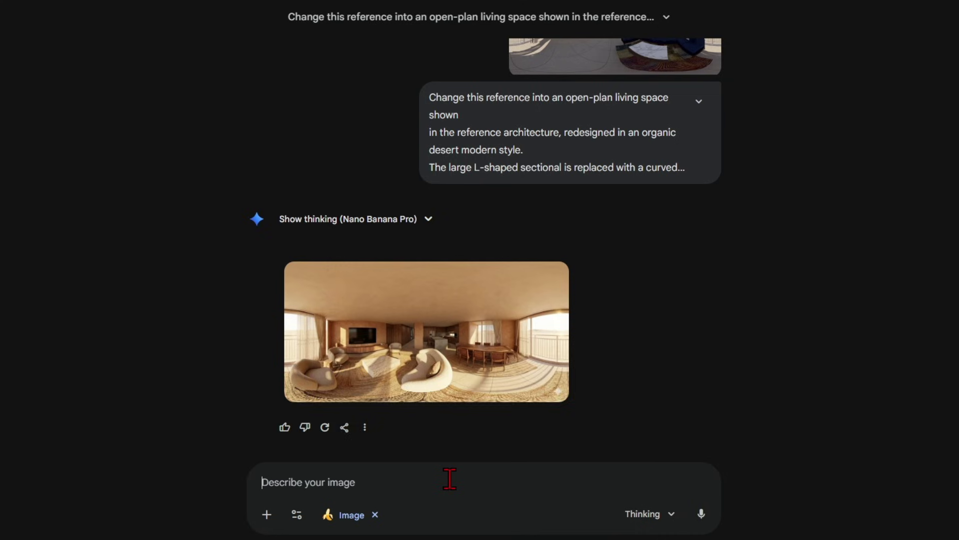
Step: Paste the sleek Japandi minimalism prompt with the reference panorama, generate the redesign and open the resulting image
click(451, 480)
key(ctrl+v)
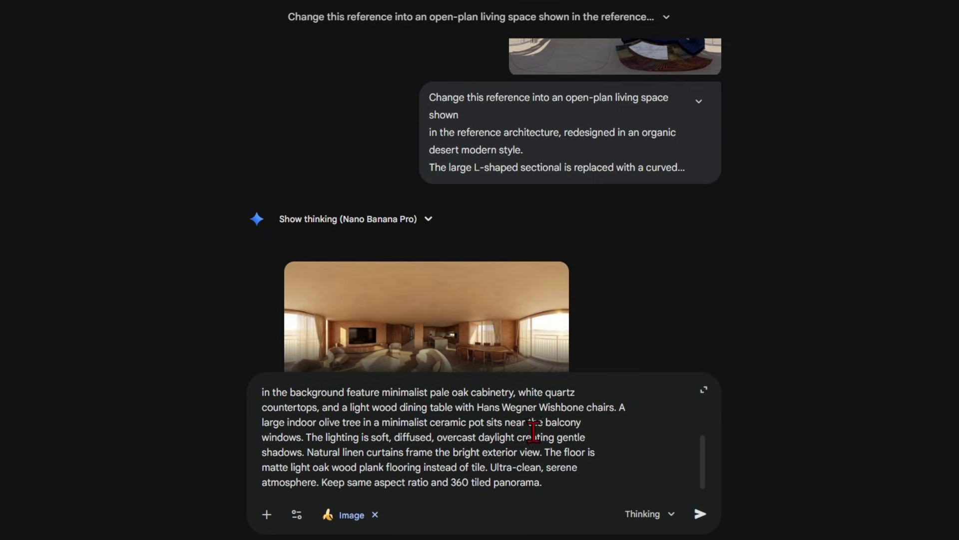
scroll(536, 434, up, 3)
key(ctrl+v)
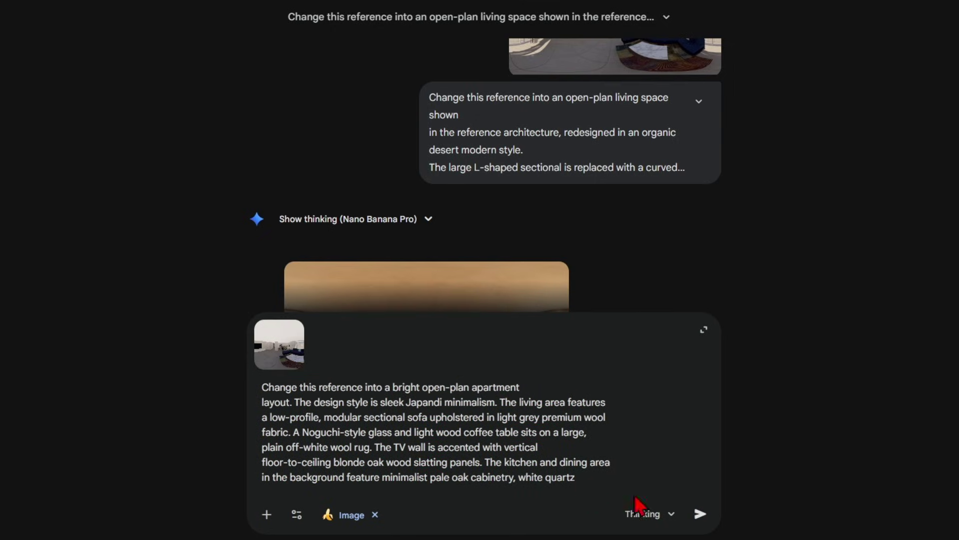
click(692, 518)
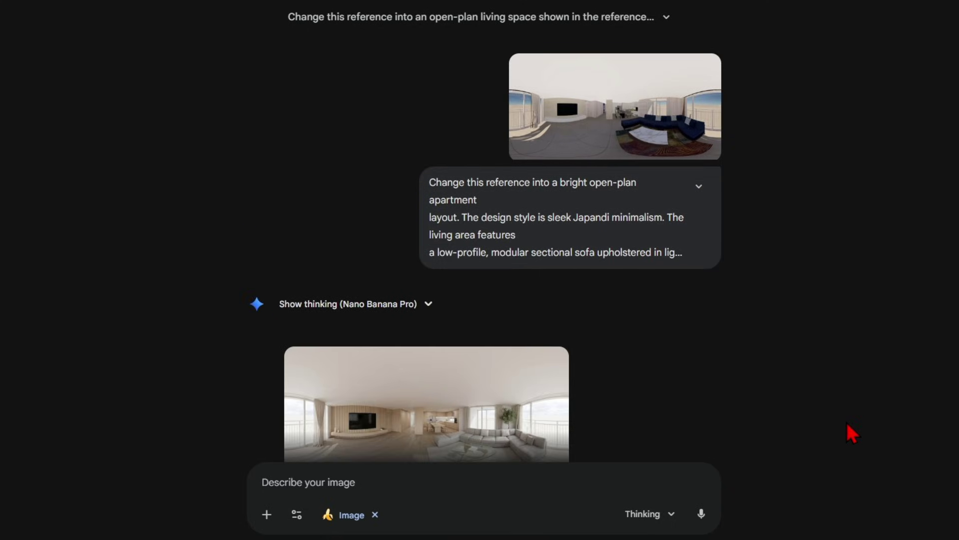
click(499, 364)
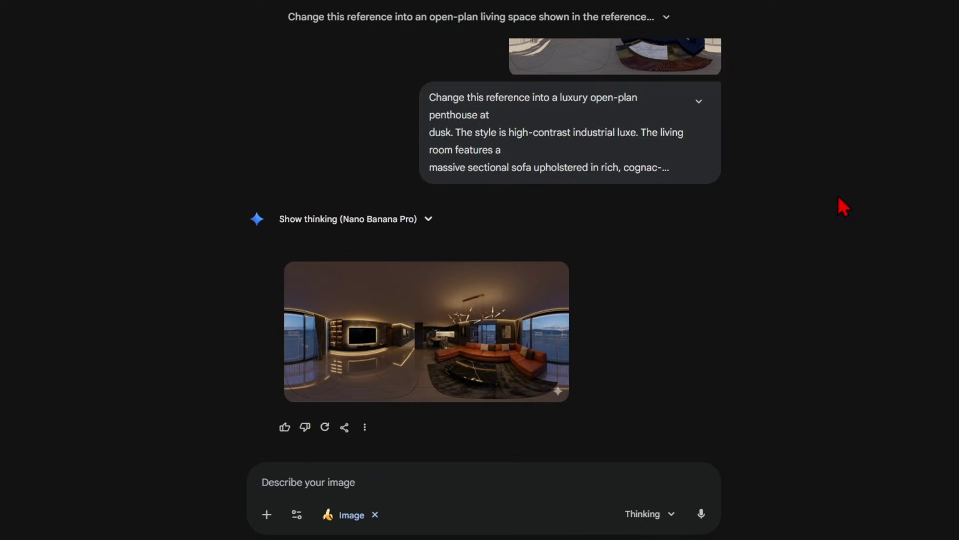
Step: Examine the enlarged industrial luxe penthouse, colourful plant-filled and white coastal versions of the panorama
click(499, 358)
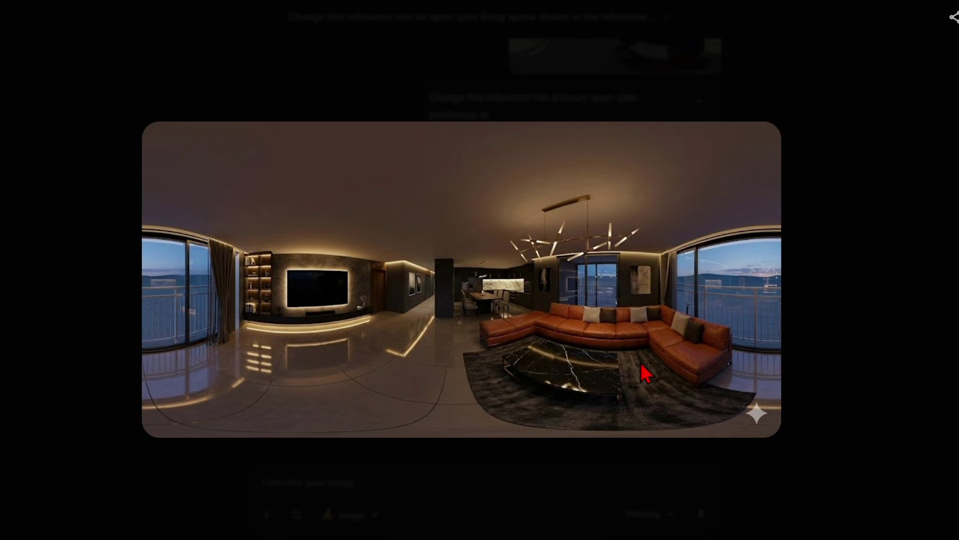
click(898, 412)
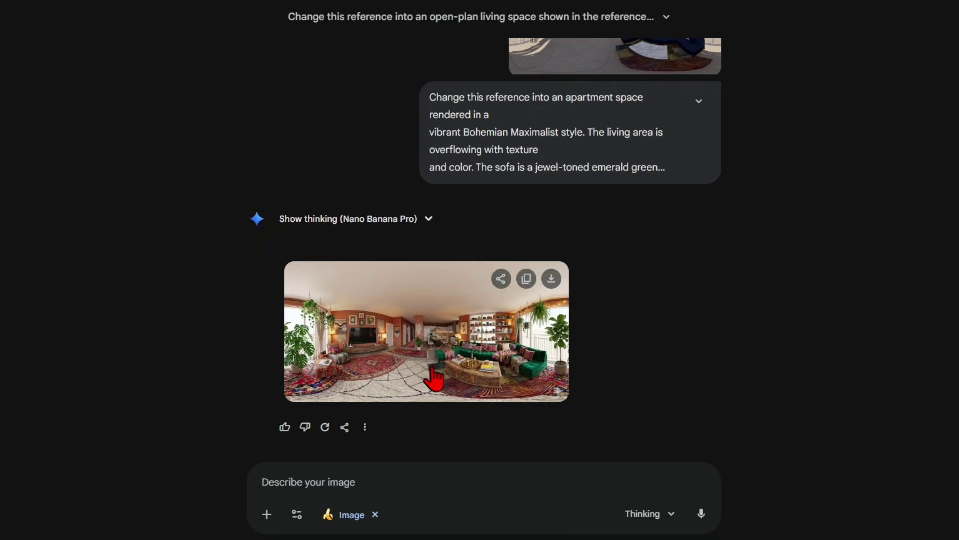
click(431, 375)
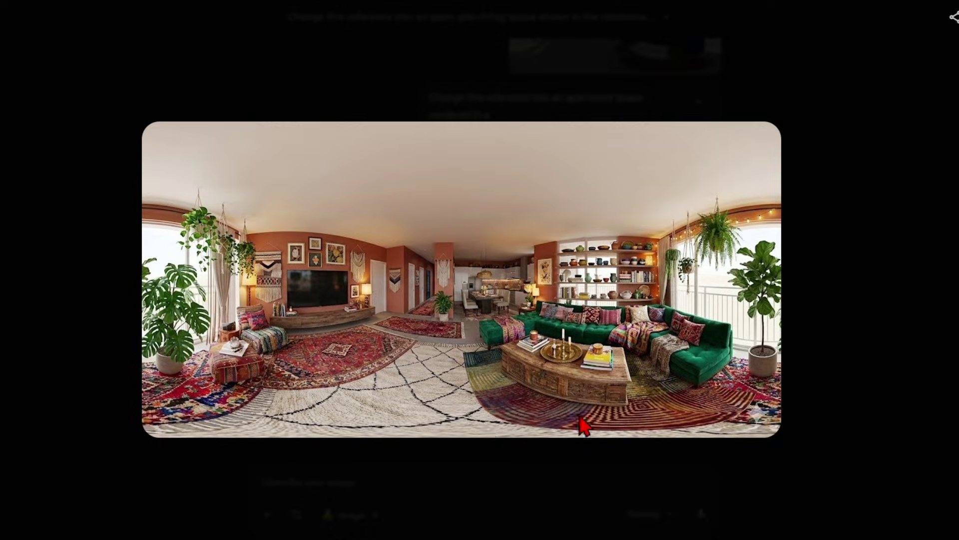
click(896, 412)
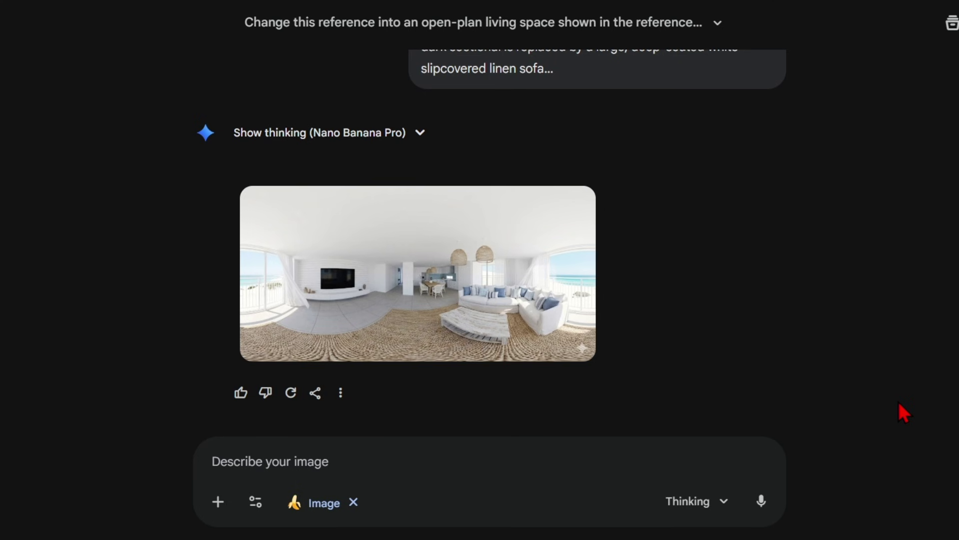
click(551, 314)
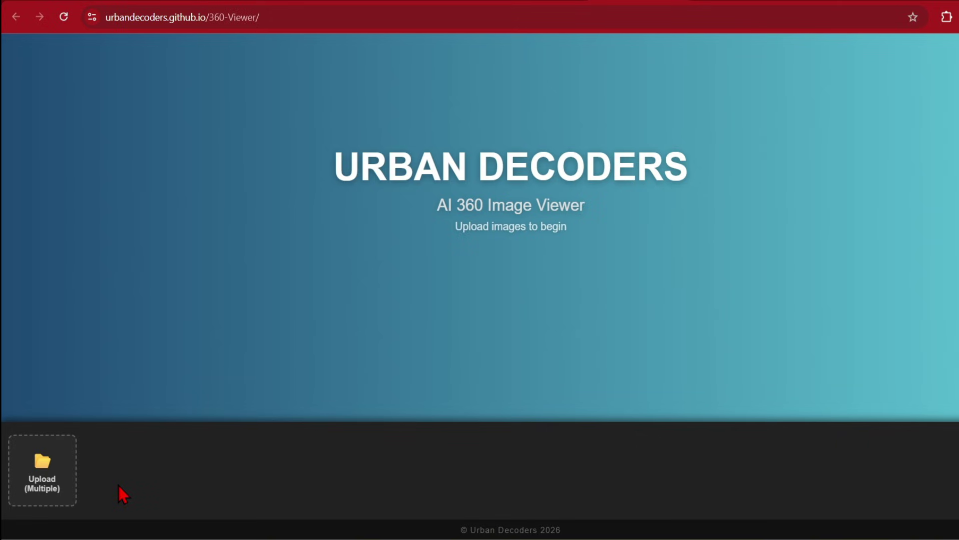
Step: Switch to the Urban Decoders AI 360 Image Viewer and upload Original.jpeg together with option1.png to option5.png
click(59, 472)
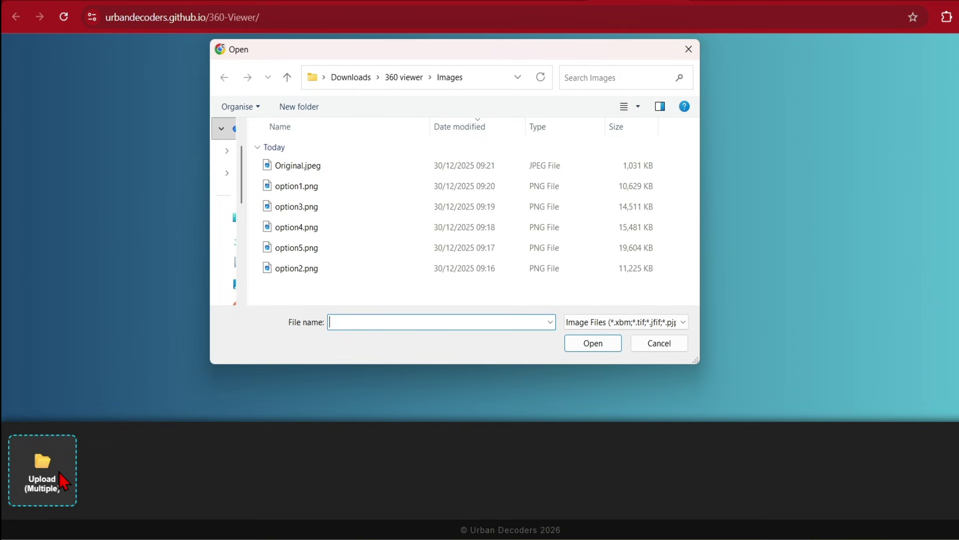
click(334, 166)
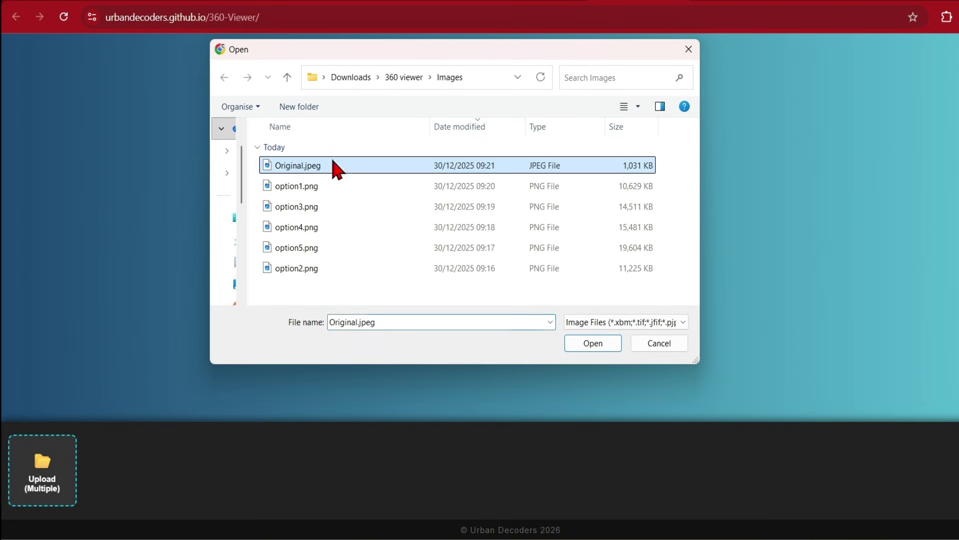
shift+click(302, 270)
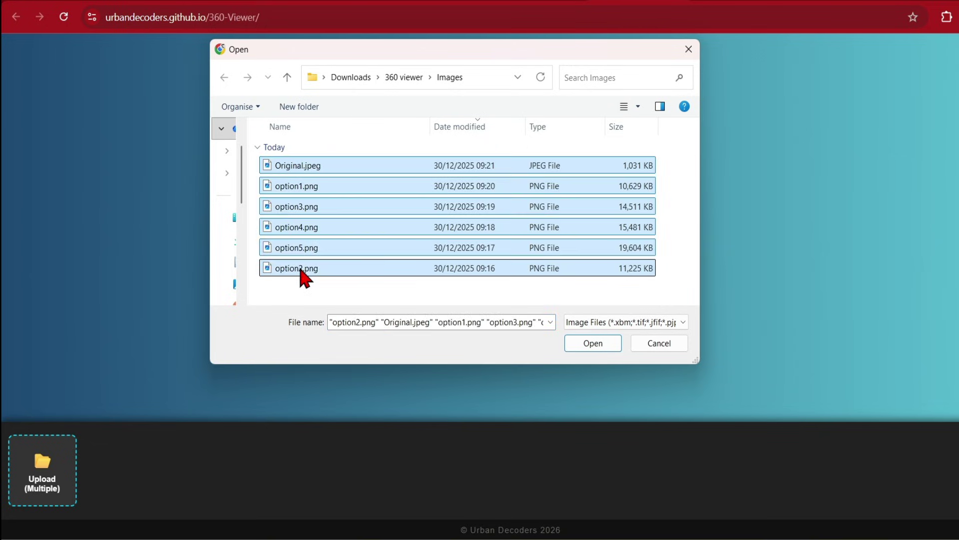
click(583, 348)
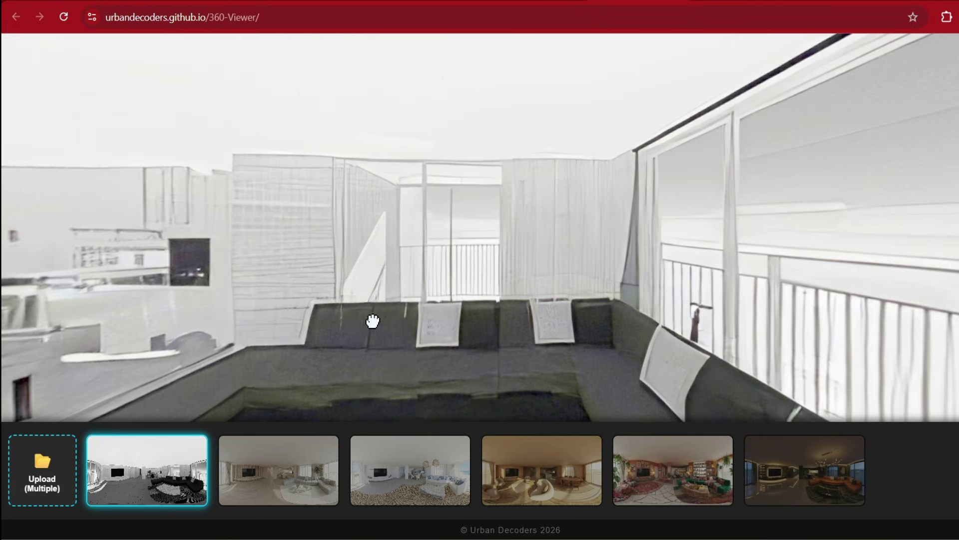
Step: Look around the original black-and-white panorama, from the sofa and balcony to the TV wall and dining area
drag(486, 315, 348, 323)
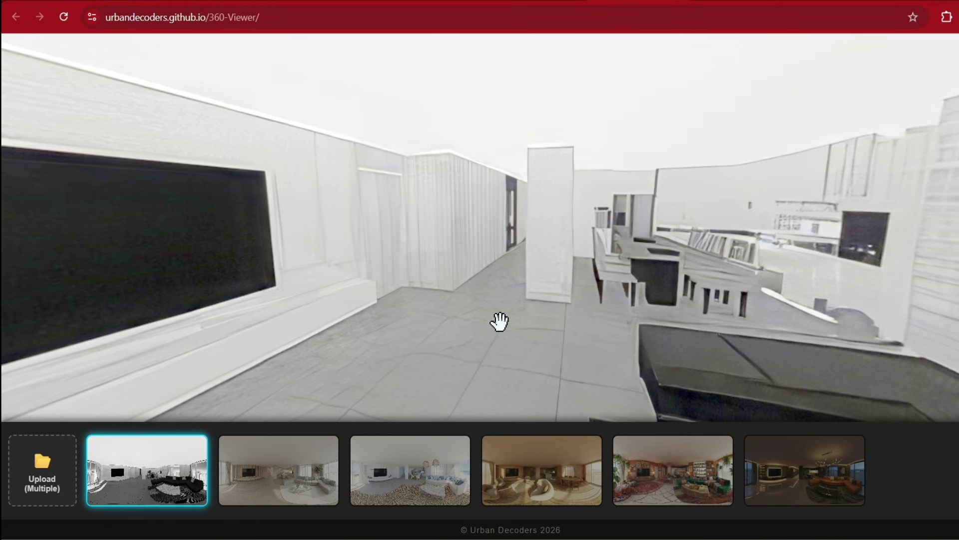
drag(500, 321, 421, 329)
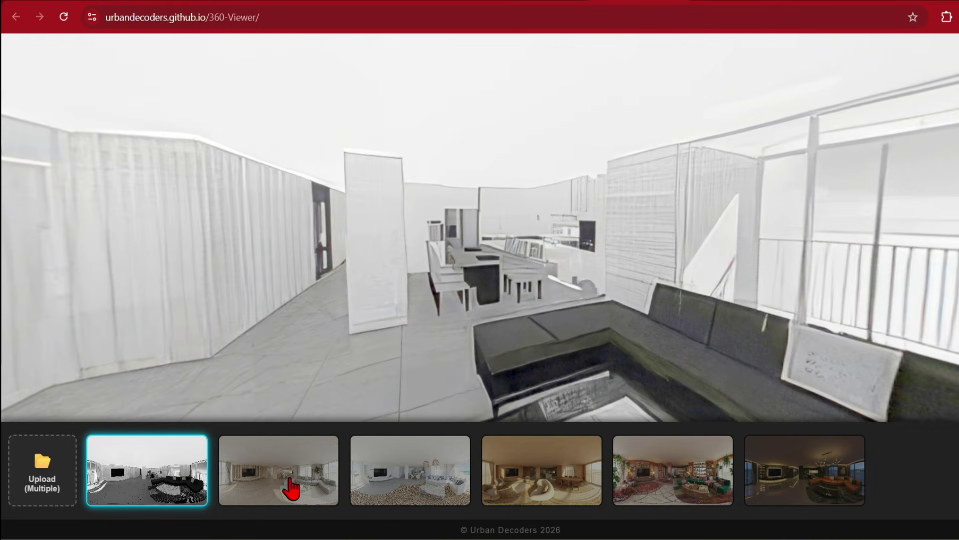
Step: View the light-wood Japandi, white coastal and warm earthy versions in turn, and look around the earthy interior
click(291, 488)
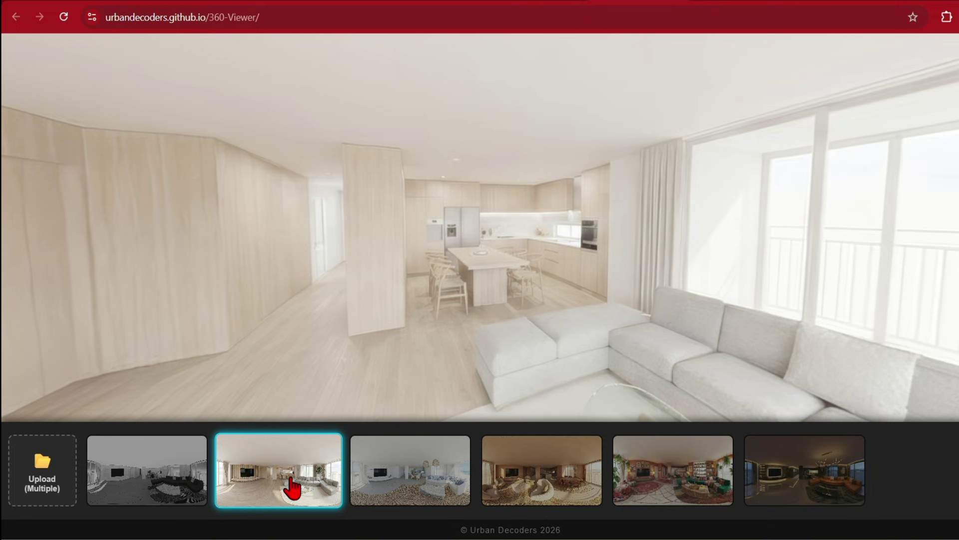
click(397, 490)
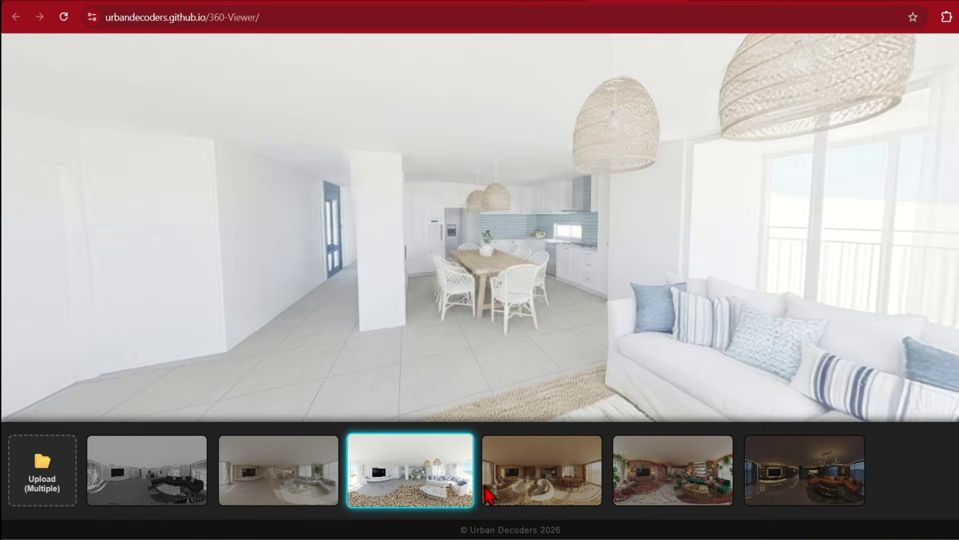
click(536, 489)
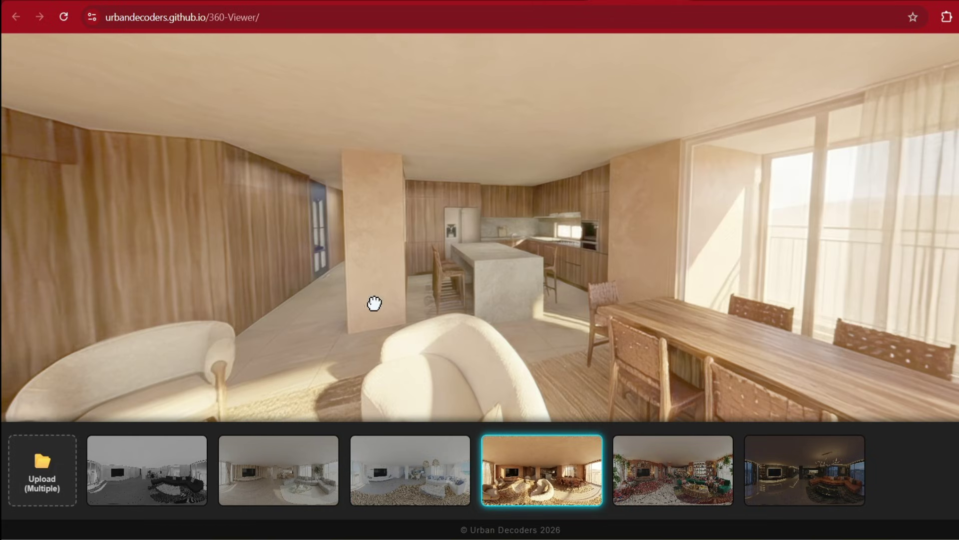
drag(378, 304, 410, 318)
drag(529, 302, 381, 292)
drag(584, 288, 550, 287)
Step: View the colourful plant-filled version and look around the dark industrial luxe version towards its TV wall and kitchen
click(691, 486)
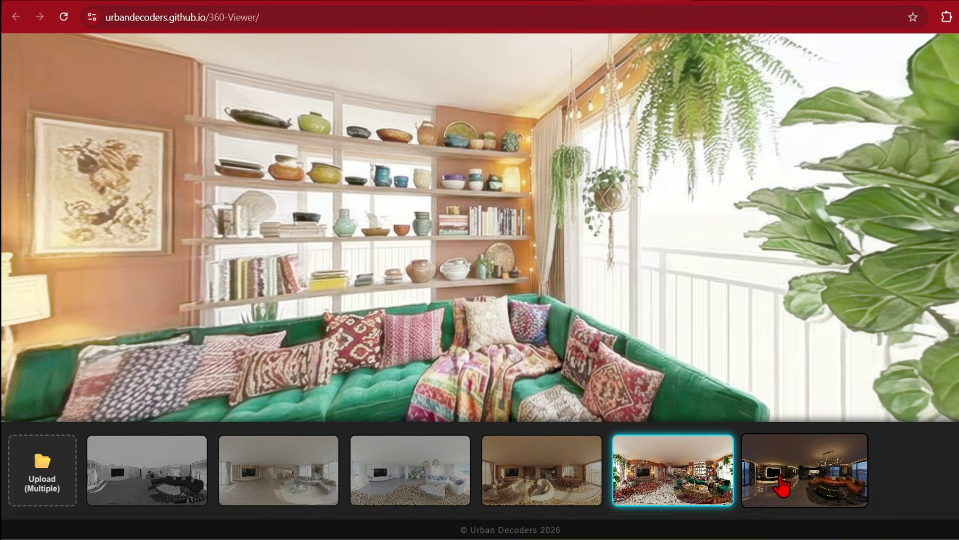
click(782, 488)
drag(696, 261, 459, 264)
drag(788, 265, 535, 269)
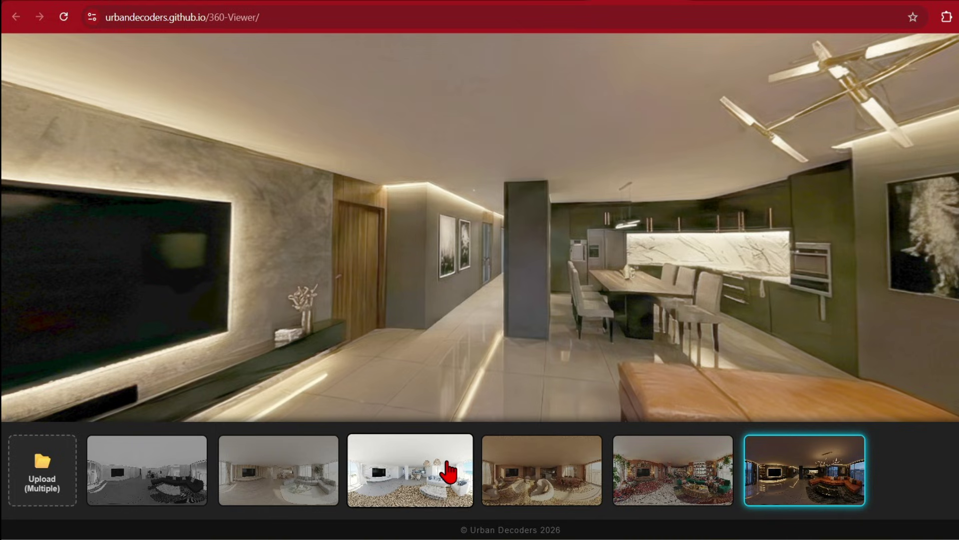
Step: Compare the white coastal and warm earthy versions from the TV wall, kitchen and dining area
click(449, 472)
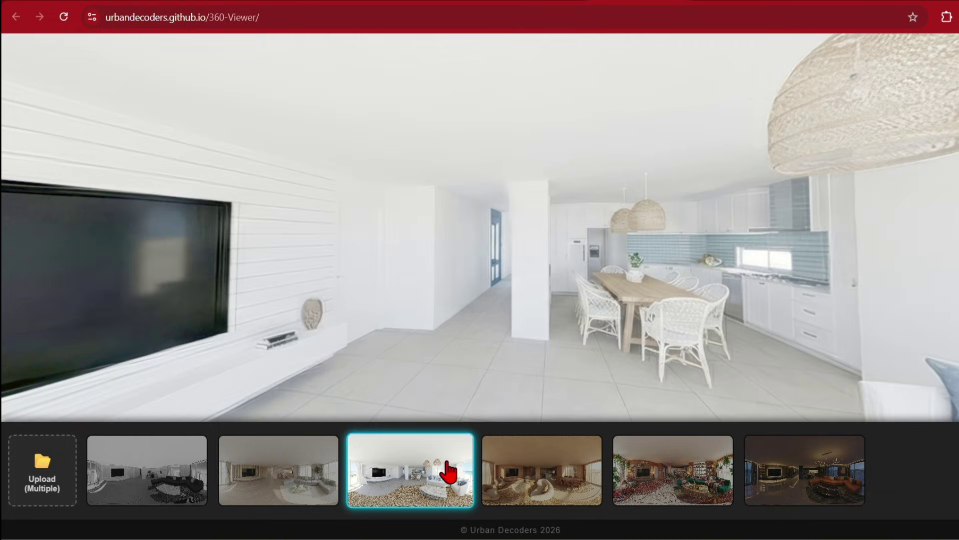
drag(480, 346, 486, 310)
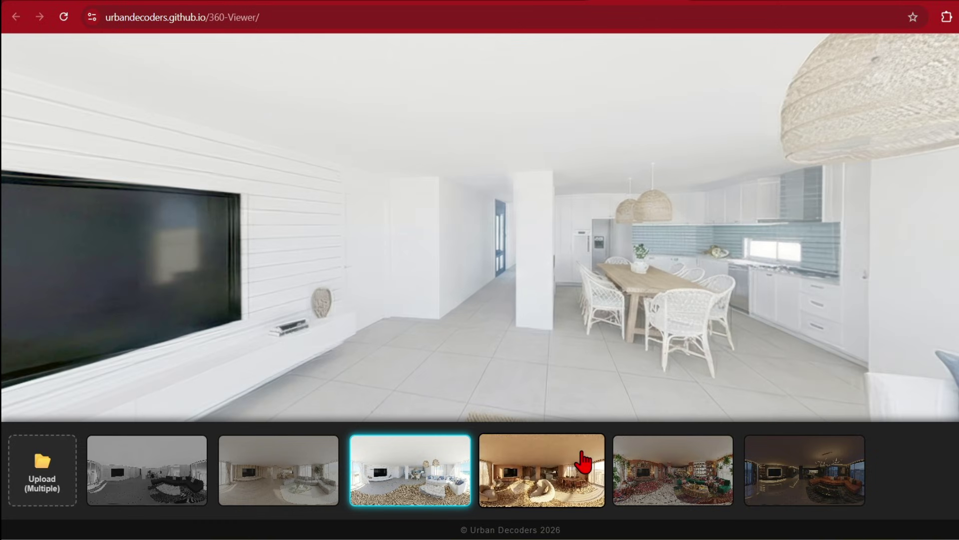
click(583, 462)
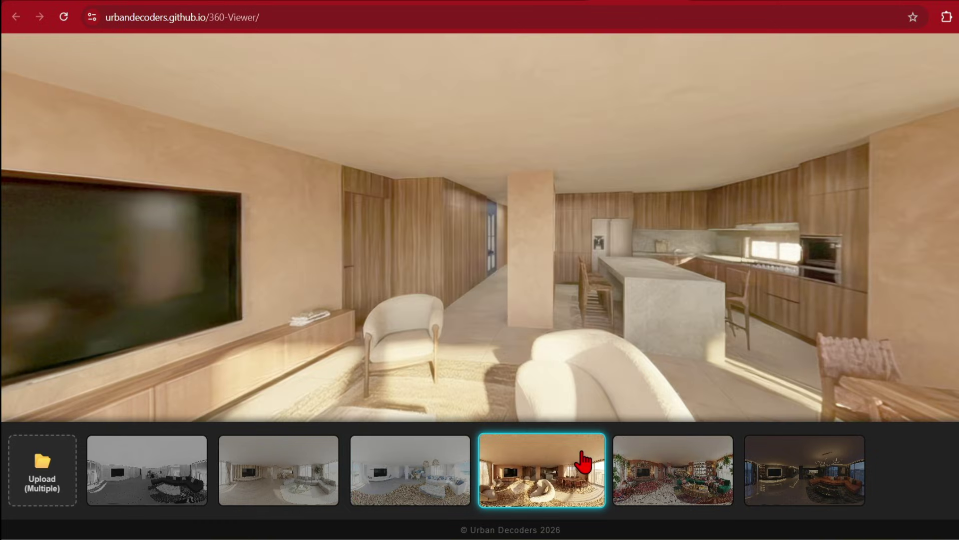
drag(589, 313, 493, 309)
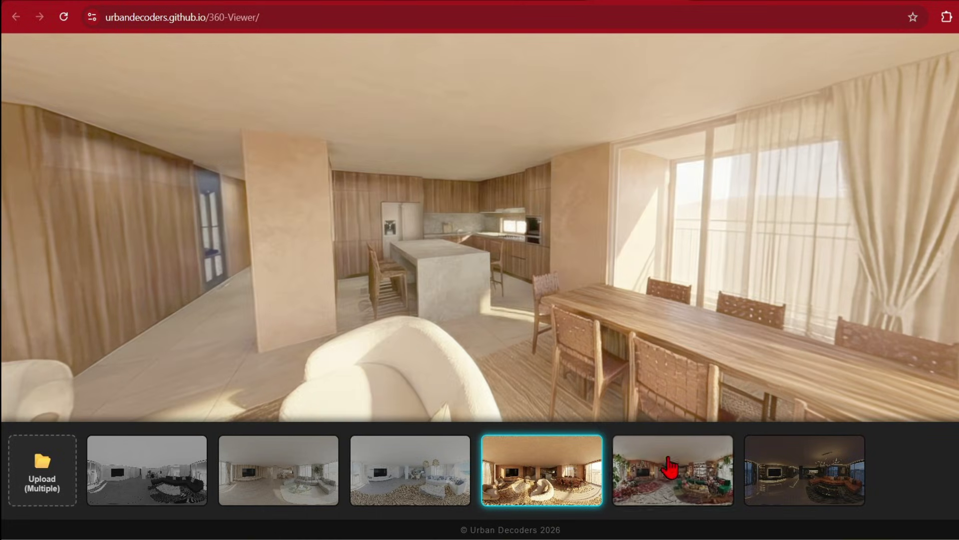
Step: Switch to the 360-Viewer repository on GitHub and view the source code of index.html
mouse_move(702, 539)
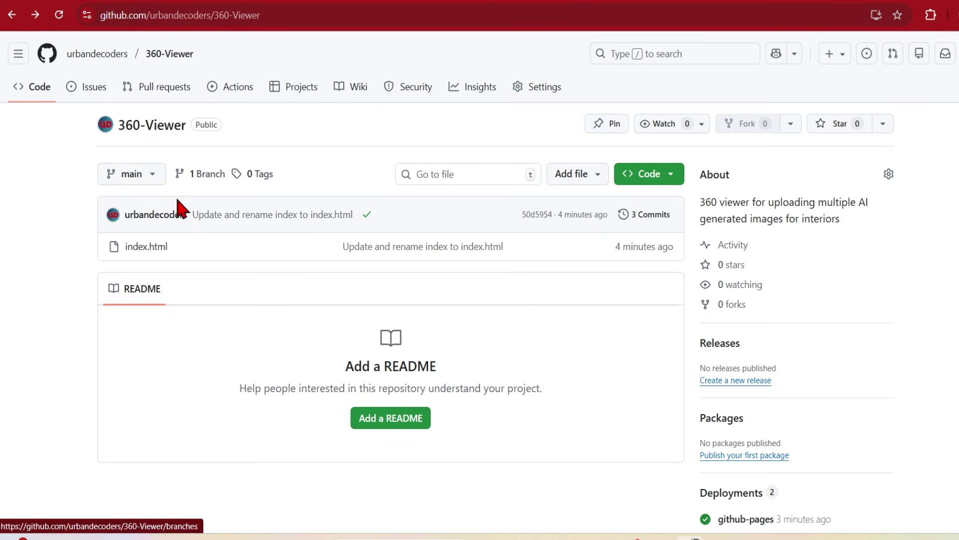
click(153, 248)
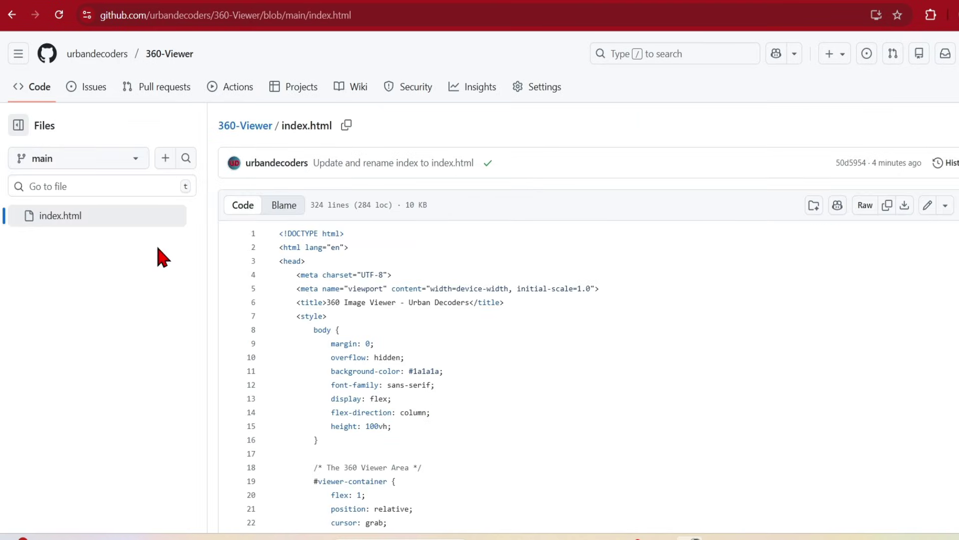
scroll(528, 342, down, 10)
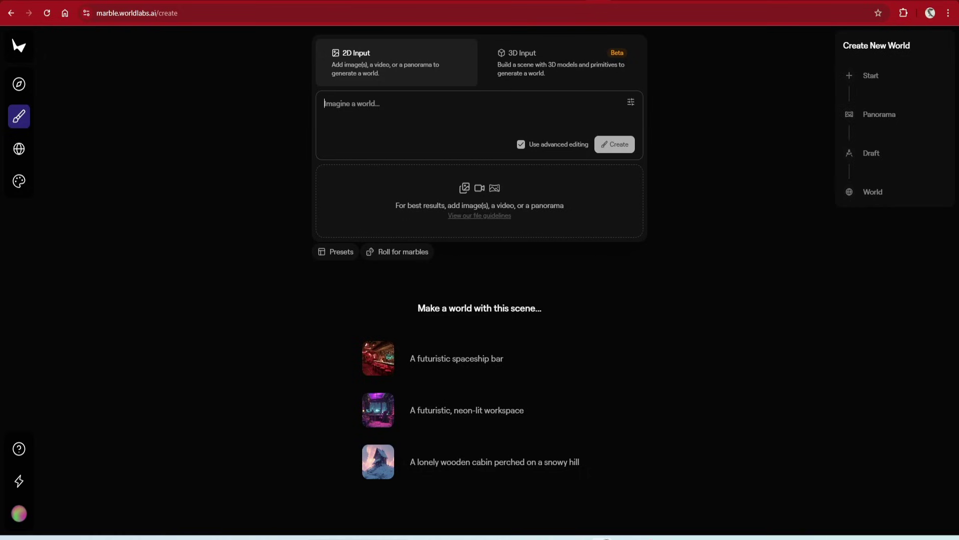
Step: Switch to World Labs Marble, add the light-wood Japandi panorama as the 2D input and create a world from it
drag(530, 136, 362, 163)
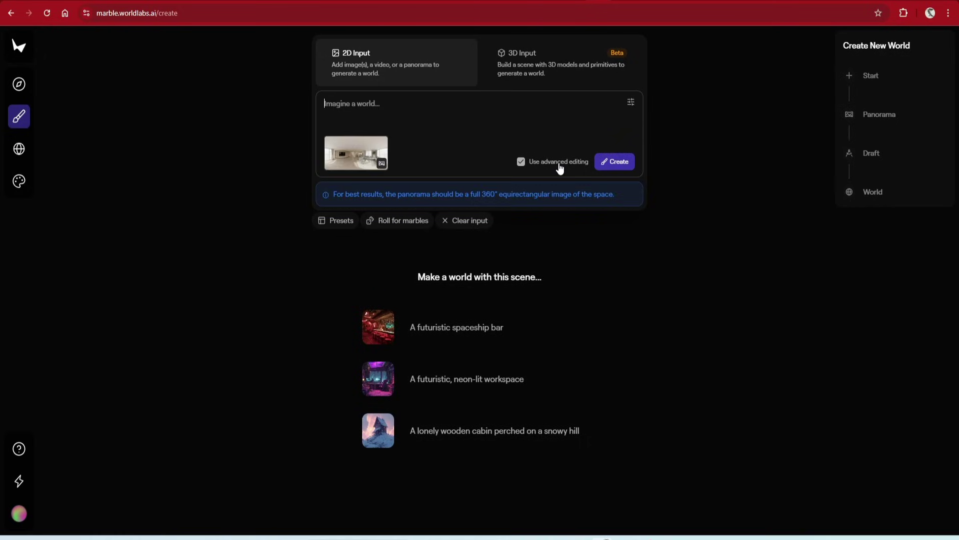
click(521, 167)
click(520, 167)
click(521, 167)
click(521, 166)
click(599, 170)
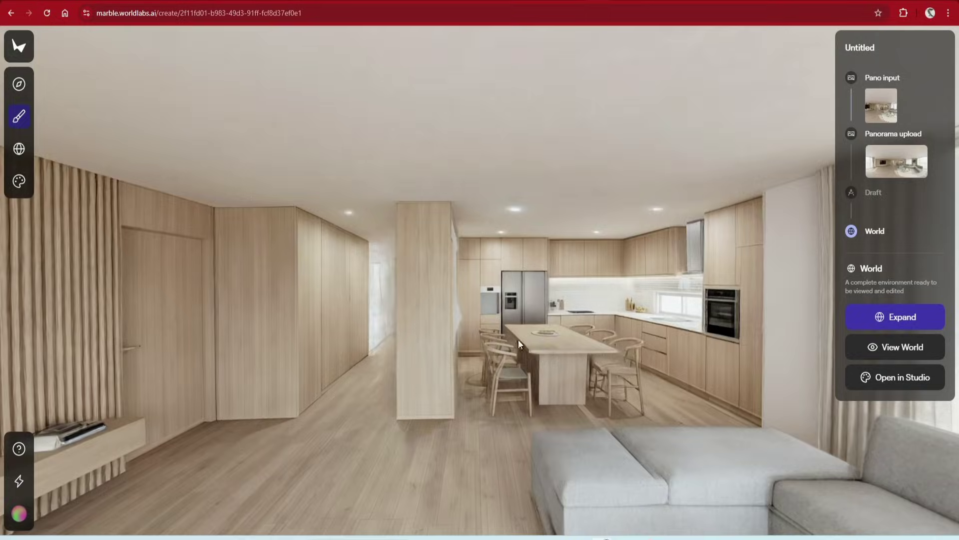
Step: Look around the generated Japandi world and walk forward to the kitchen and dining table
drag(517, 356, 185, 392)
drag(489, 410, 547, 404)
key(w)
key(w)
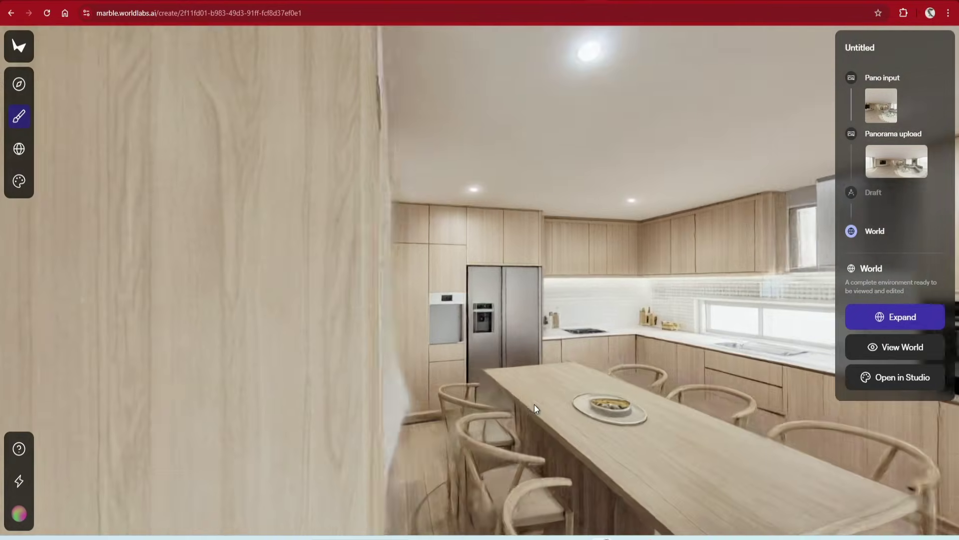
Step: Move to the blurry hallway beside the wooden column and expand the world there
key(s)
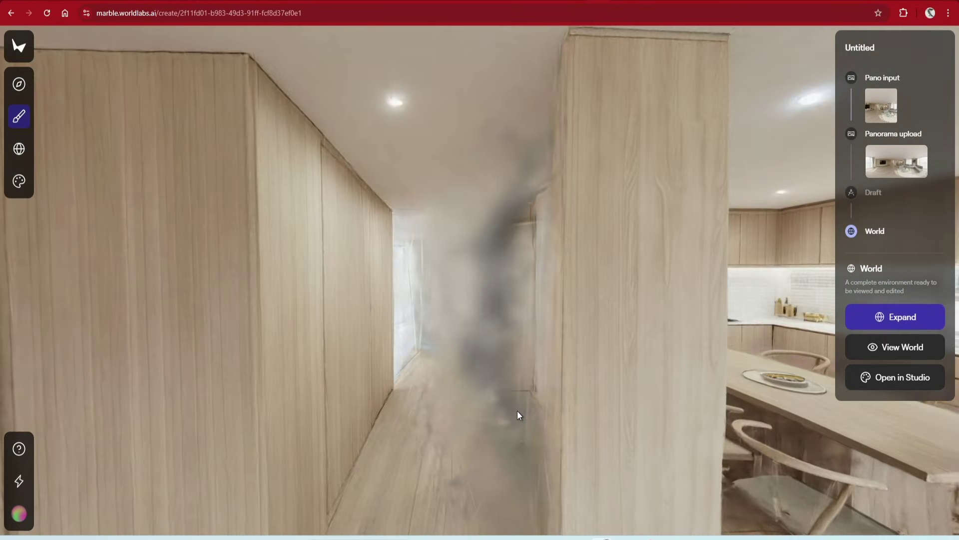
key(w)
click(914, 319)
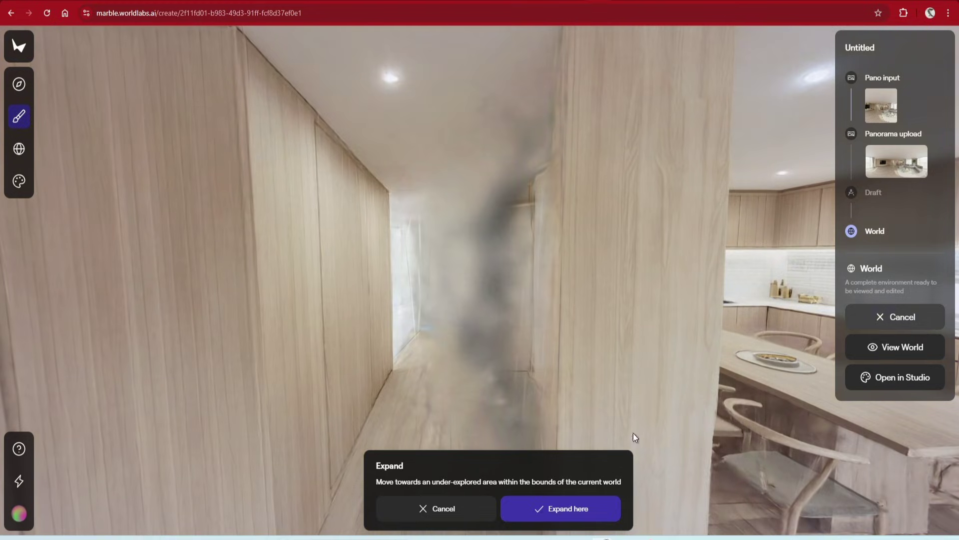
click(565, 510)
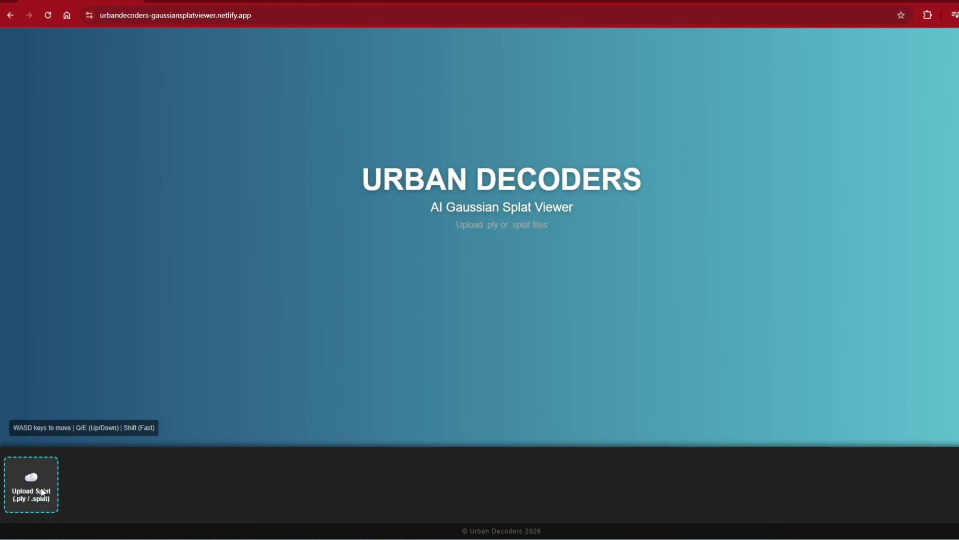
Step: Switch to the Urban Decoders Gaussian splat viewer and upload all eight PLY files from the Downloads ply folder
click(31, 484)
click(380, 196)
shift+click(390, 156)
click(452, 272)
shift+click(400, 152)
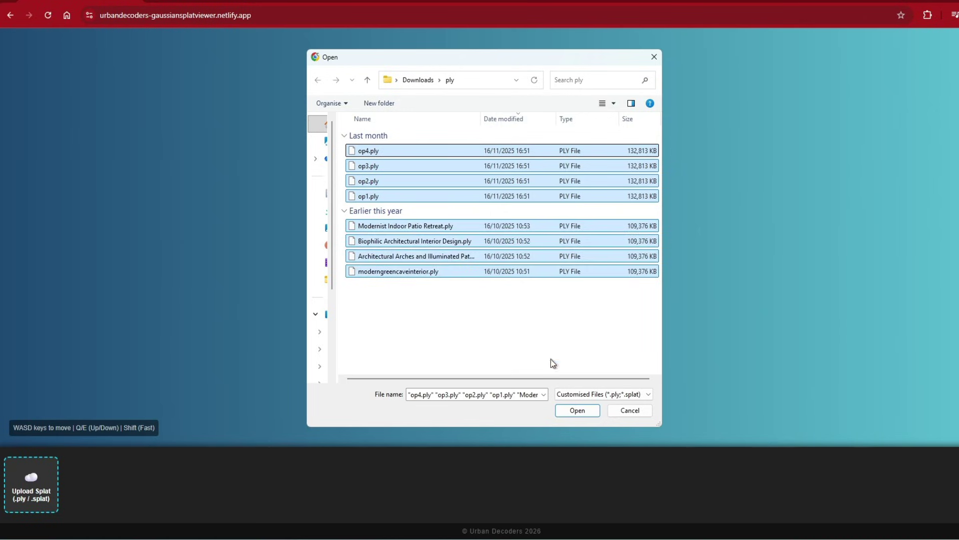
click(569, 414)
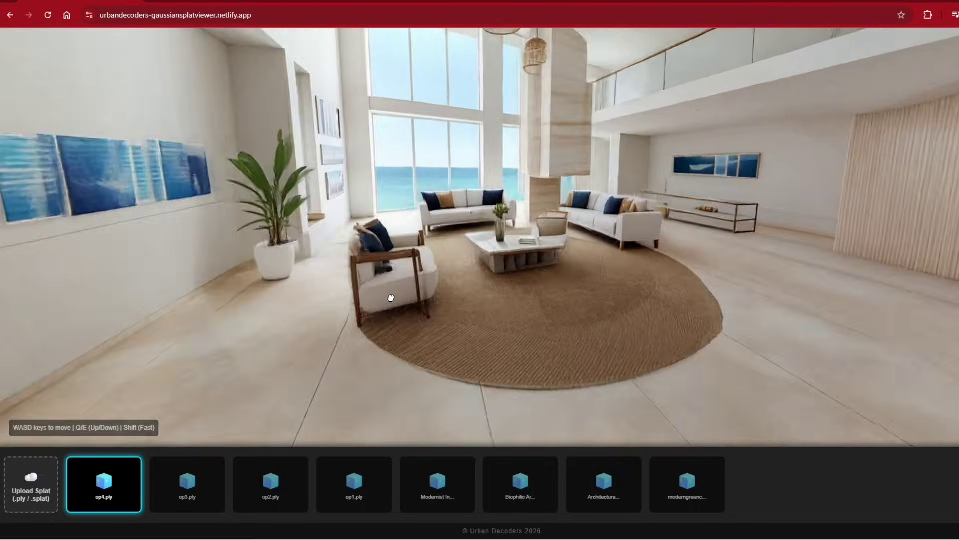
Step: Walk through the op4.ply seaside interior and the plant-filled Biophilic Architectural Interior Design scene
key(w)
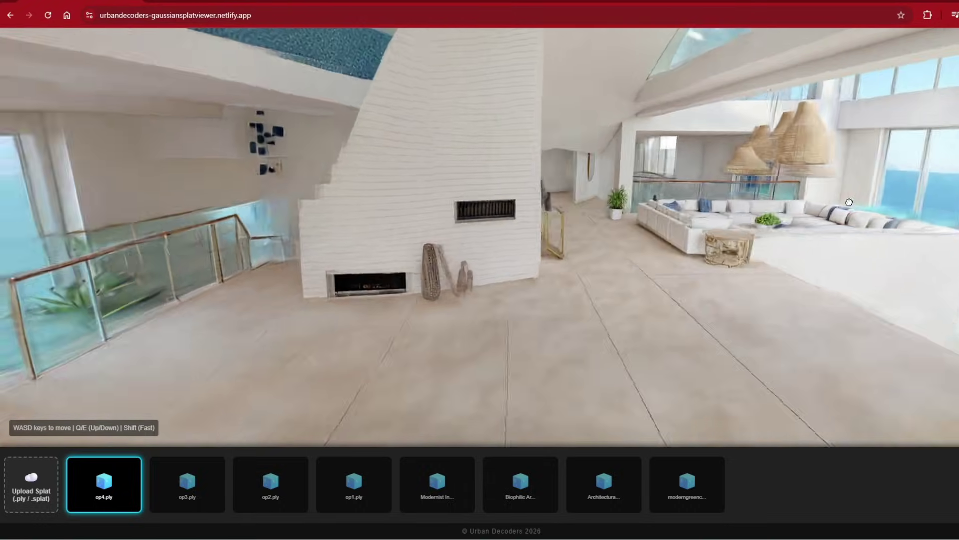
click(519, 486)
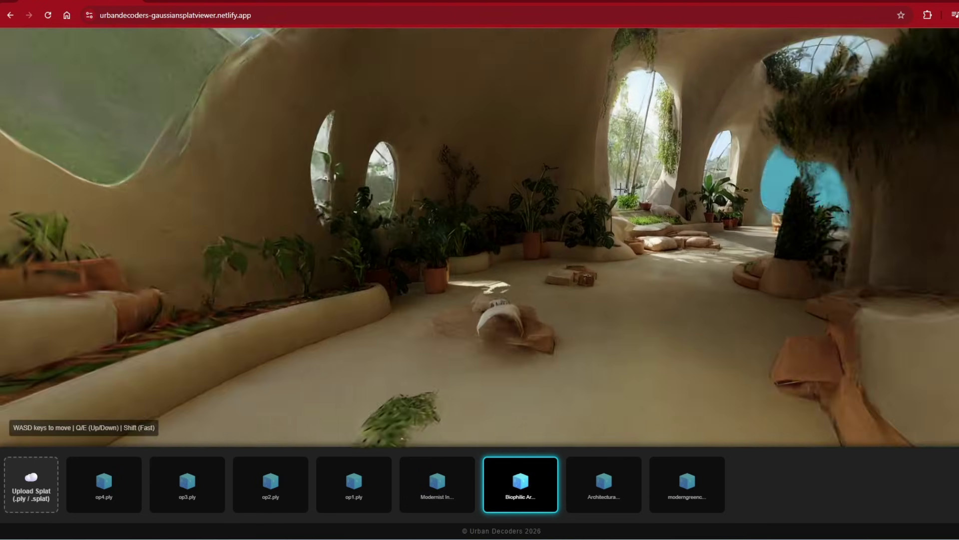
key(w)
drag(620, 188, 567, 278)
key(w)
key(w)
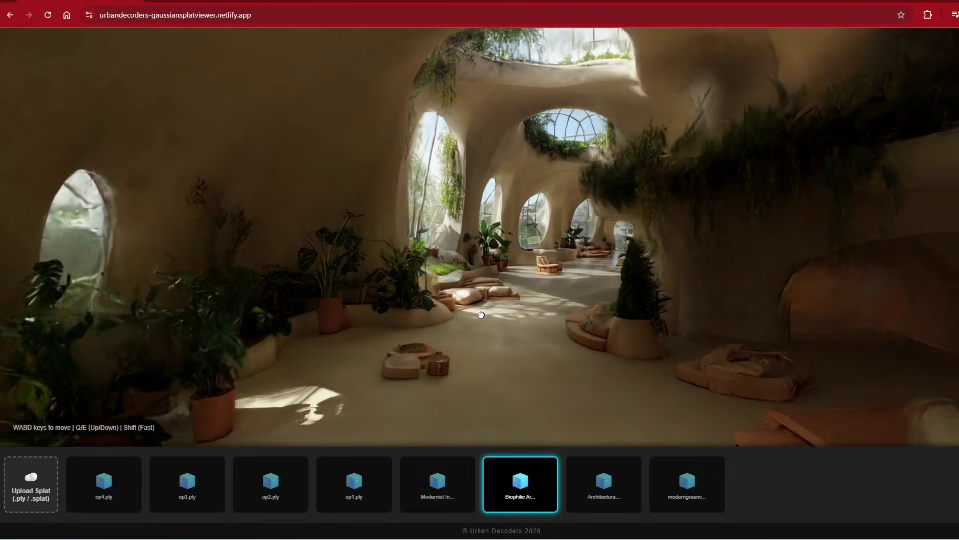